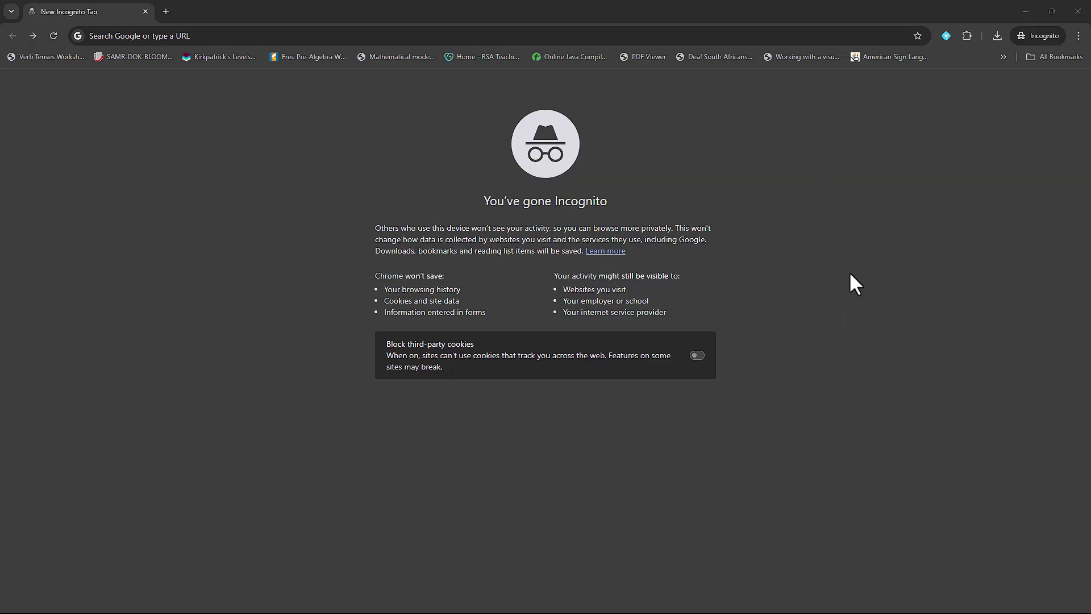
Search Google for 'Moodle' from the Chrome address bar, dropping the autocomplete suggestion
click(486, 167)
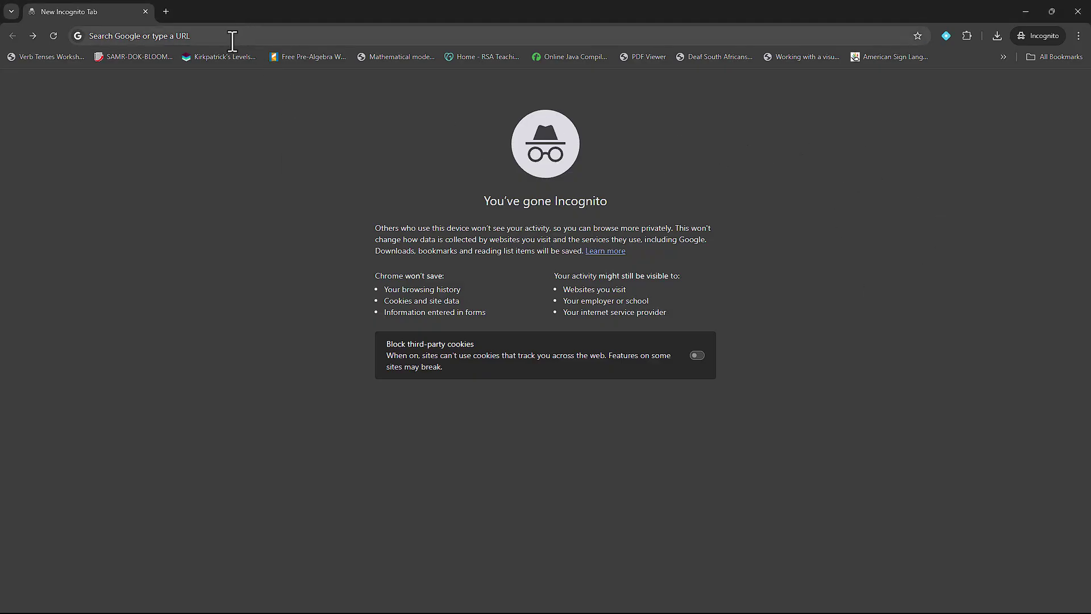
click(271, 37)
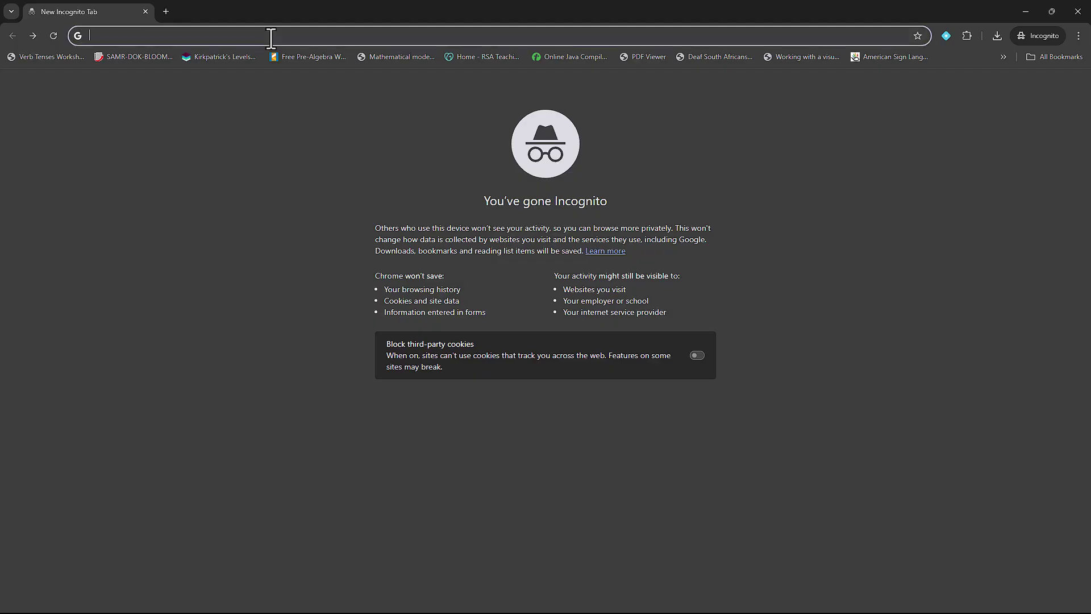
text(Moodle)
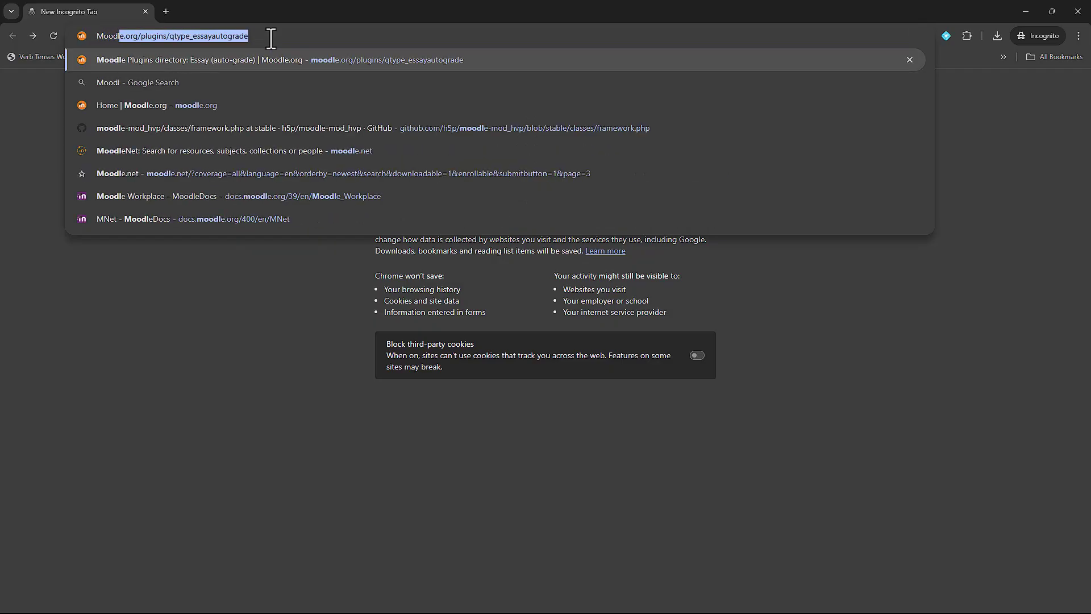
key(Delete)
key(Return)
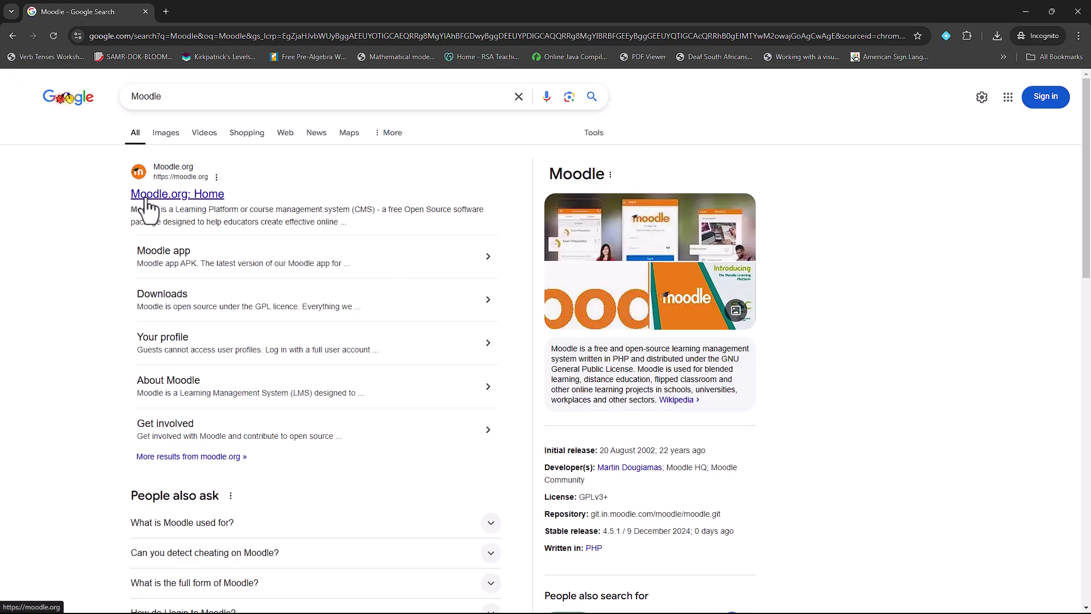
Go from Moodle.org to the Moodle LMS 4 downloads, opening the Windows installer packages page in a new tab
click(174, 198)
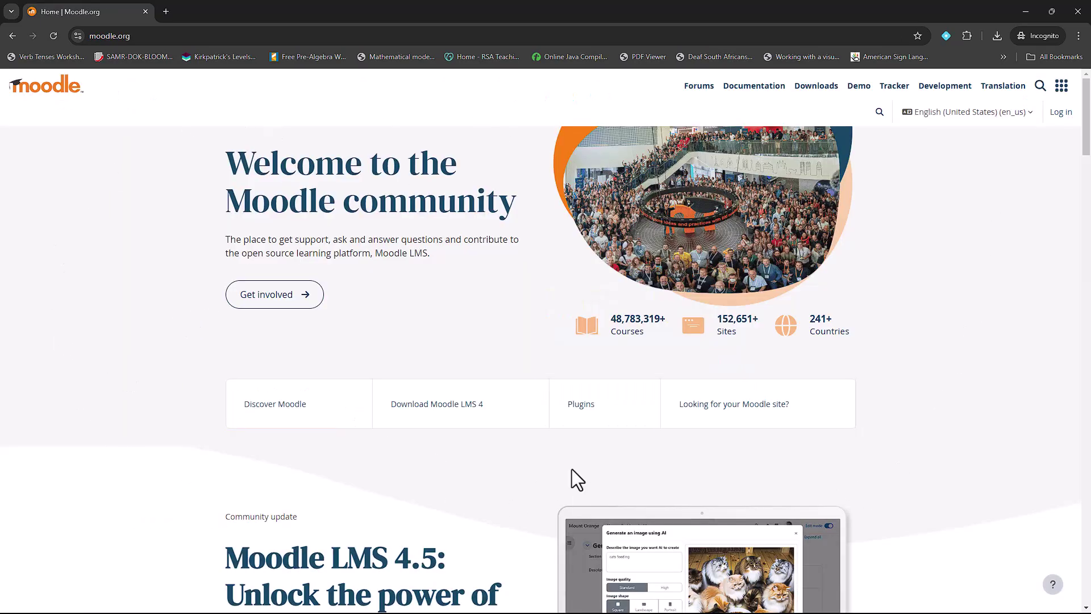
click(442, 416)
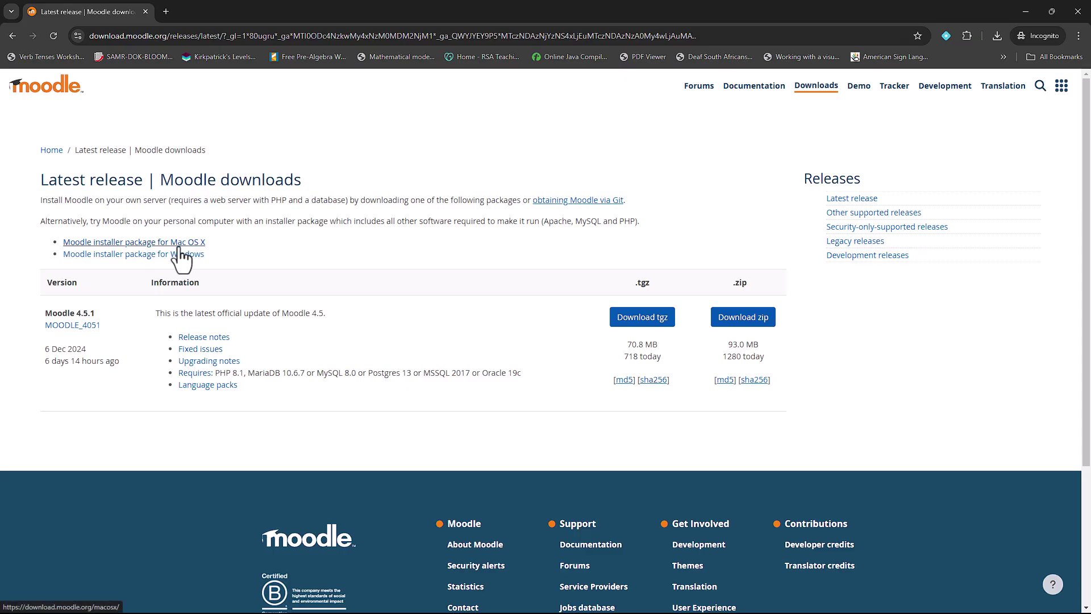
right_click(119, 268)
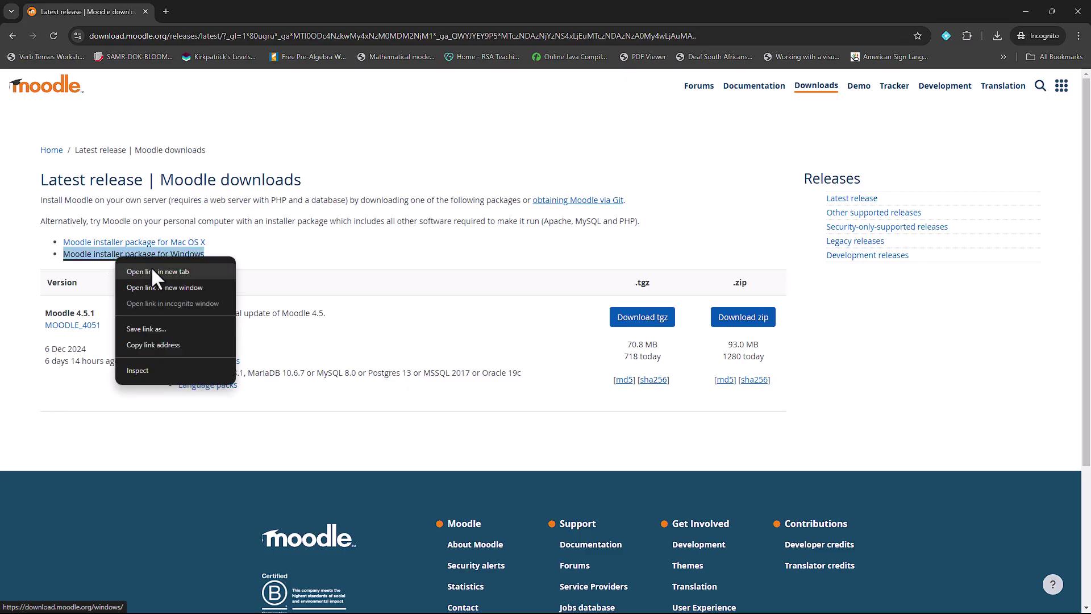
click(151, 266)
click(230, 13)
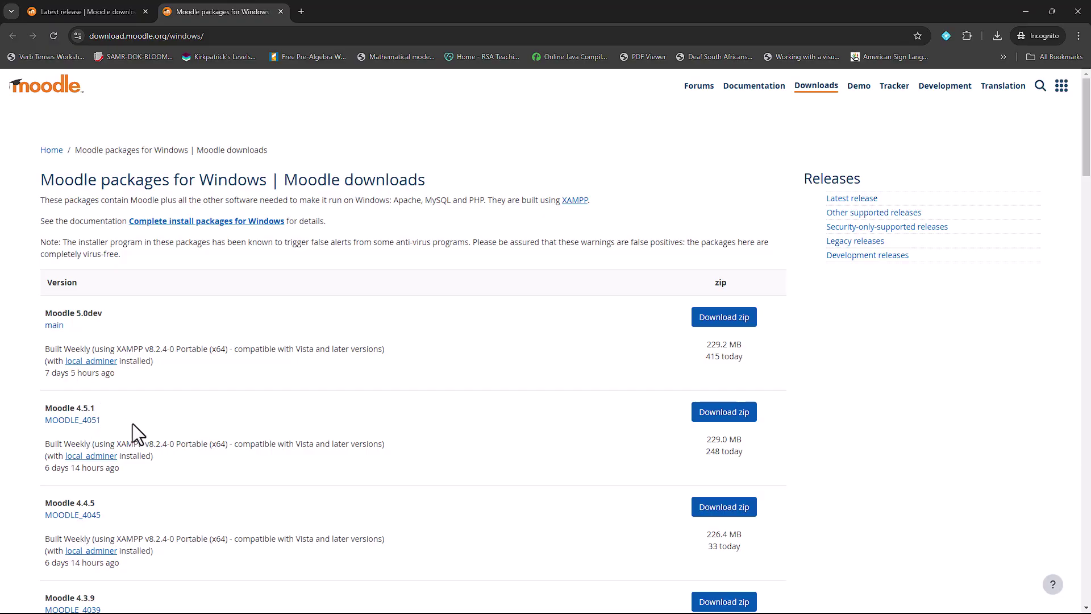
Save the Moodle 4.5.1 Windows zip to Downloads and show it in File Explorer
click(731, 415)
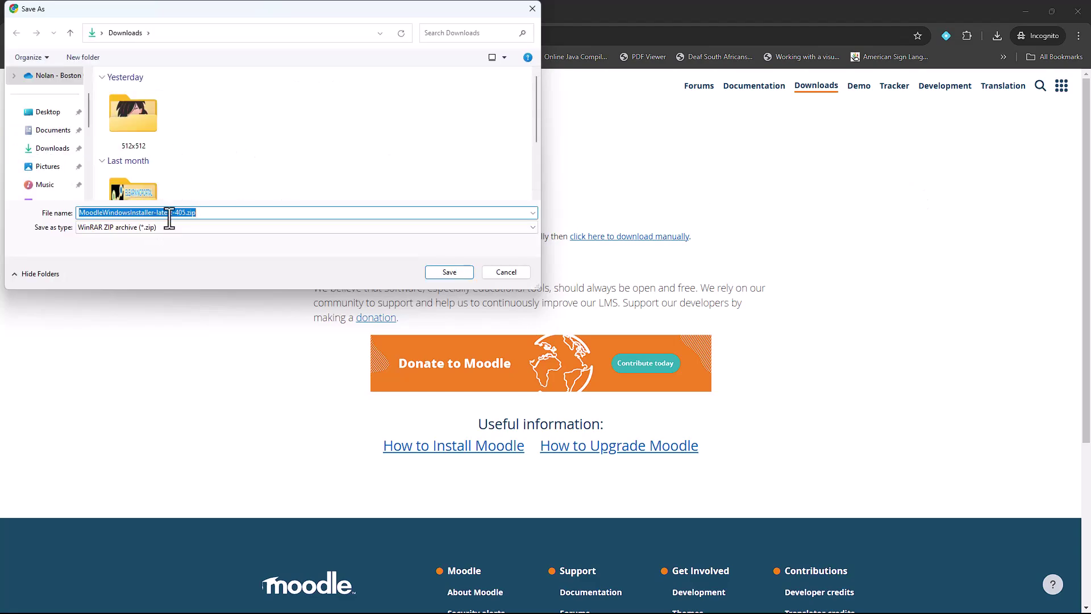
click(464, 273)
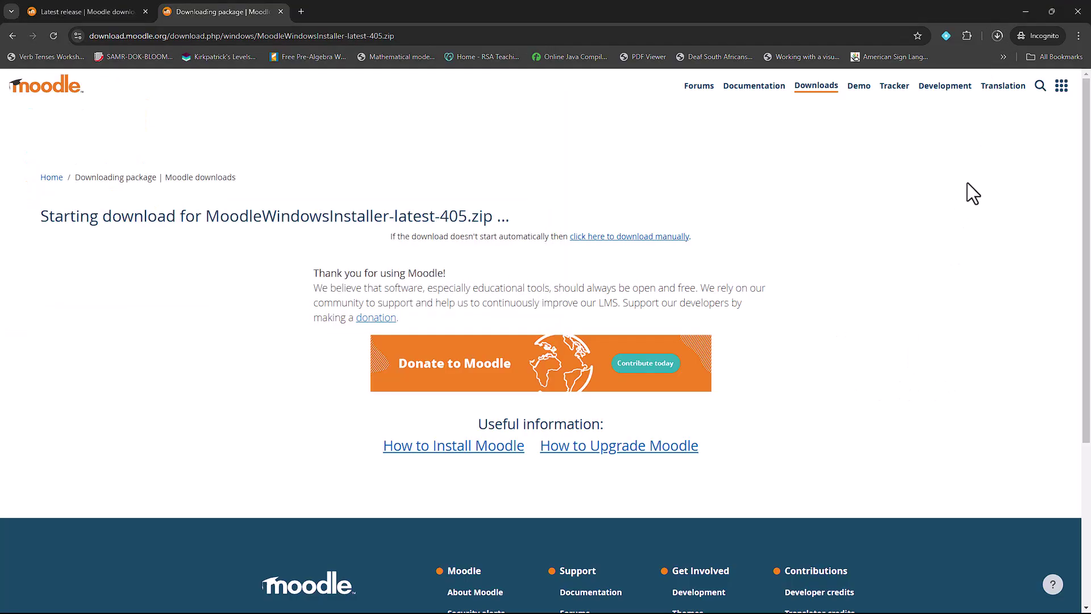
mouse_move(905, 97)
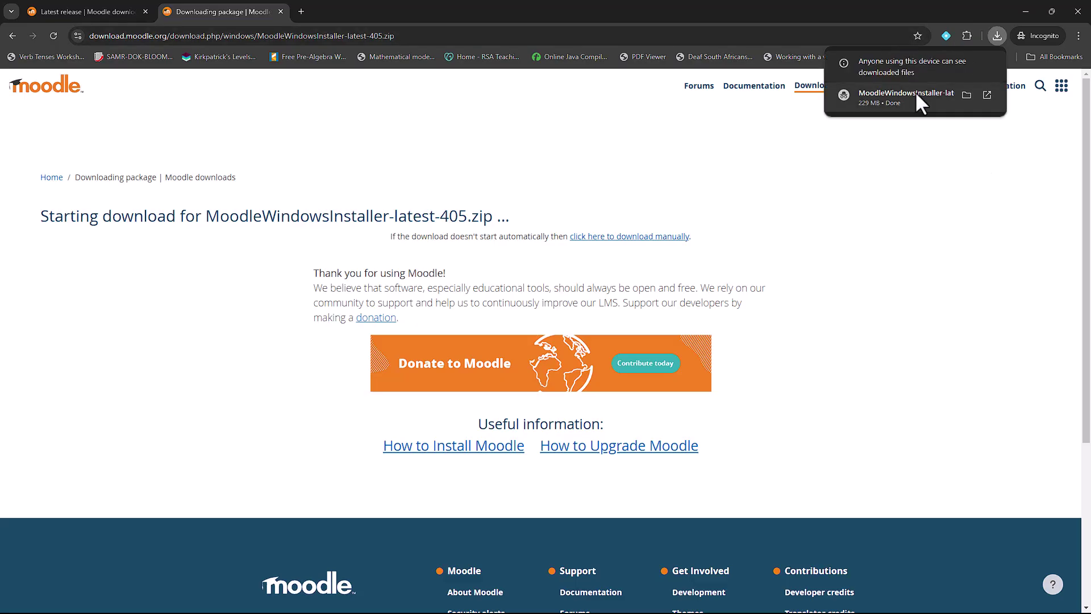
click(966, 95)
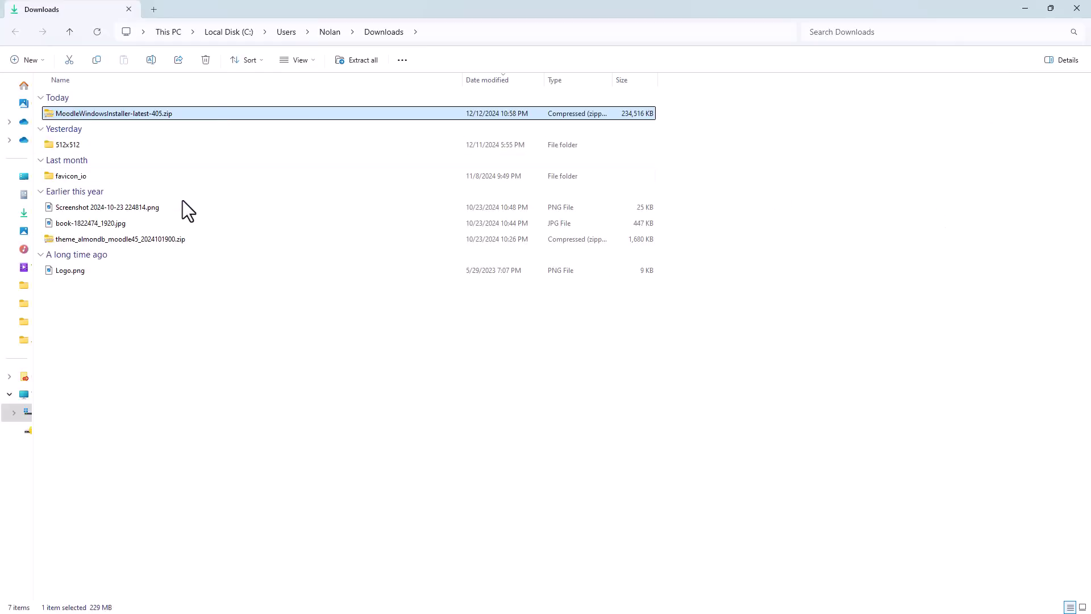
Open MoodleWindowsInstaller-latest-405.zip with WinRAR archiver
right_click(132, 115)
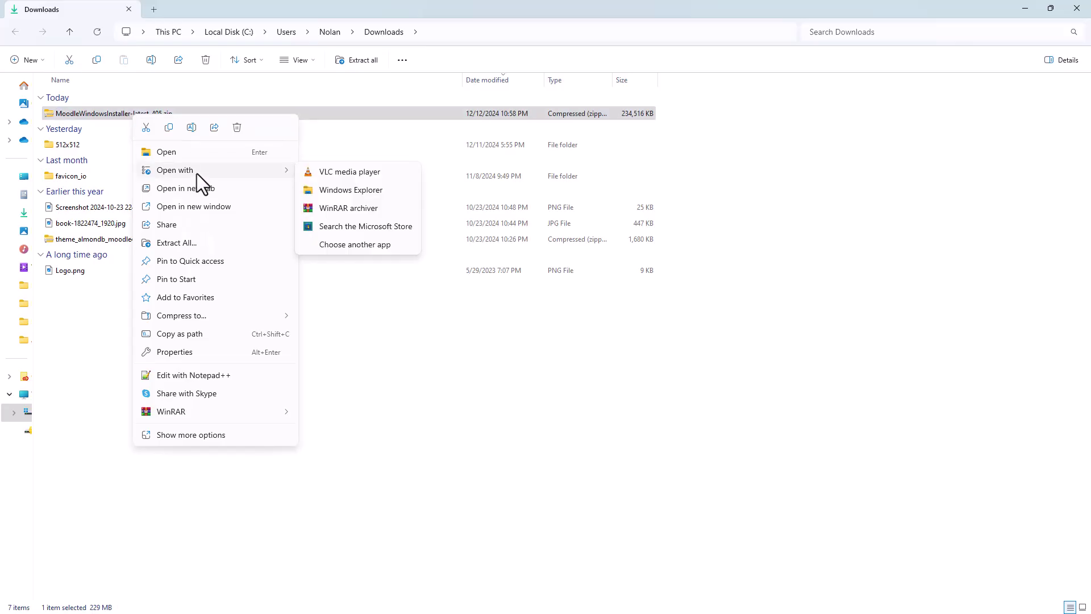
mouse_move(175, 170)
click(369, 208)
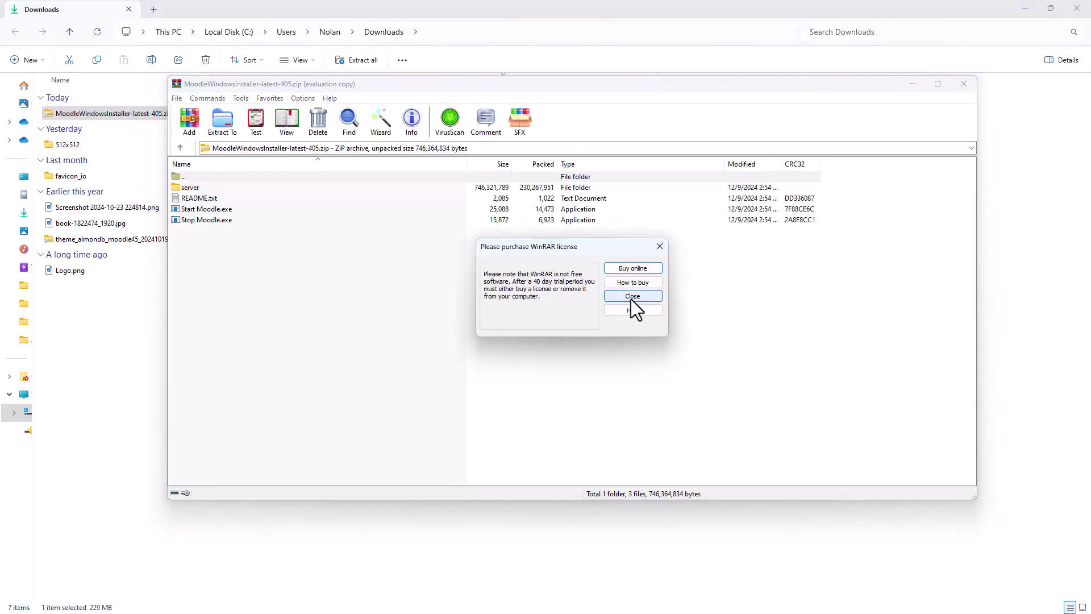
Dismiss the license reminder, extract the archive to the default Downloads folder, and close WinRAR
click(632, 297)
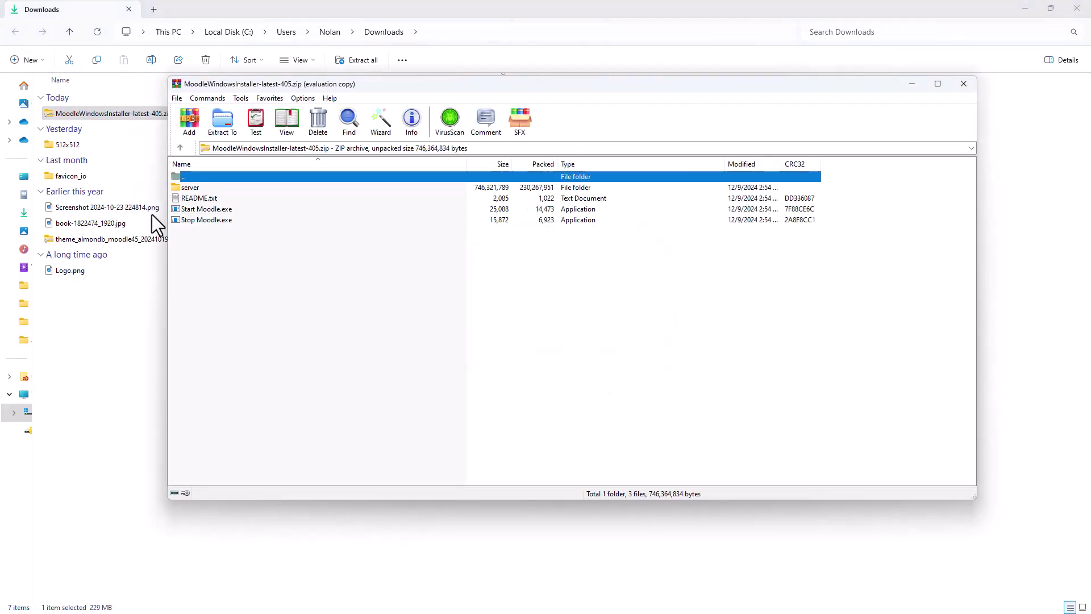
click(219, 124)
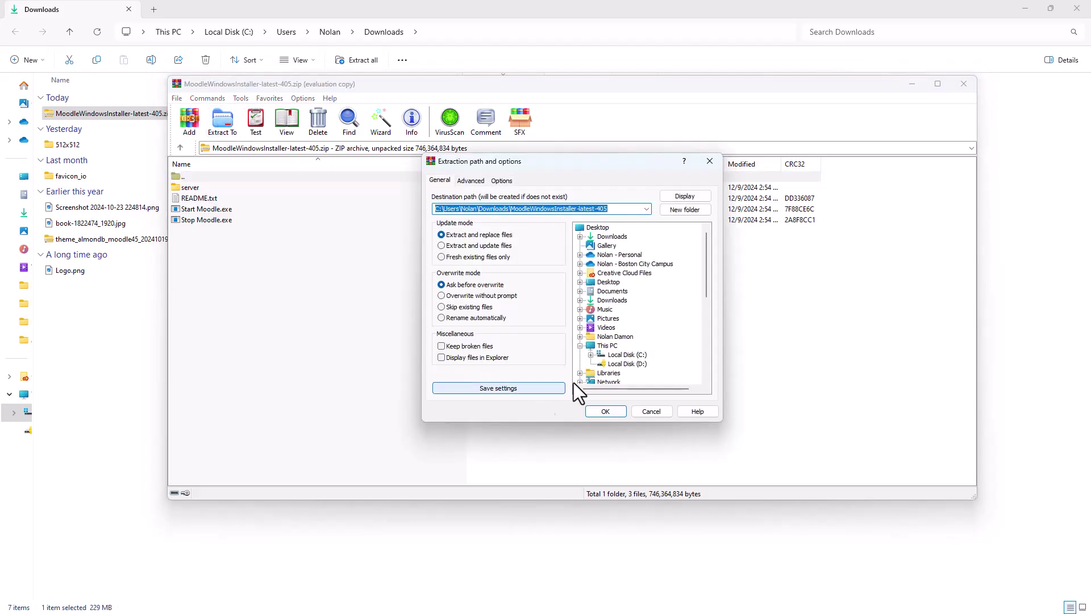
click(606, 412)
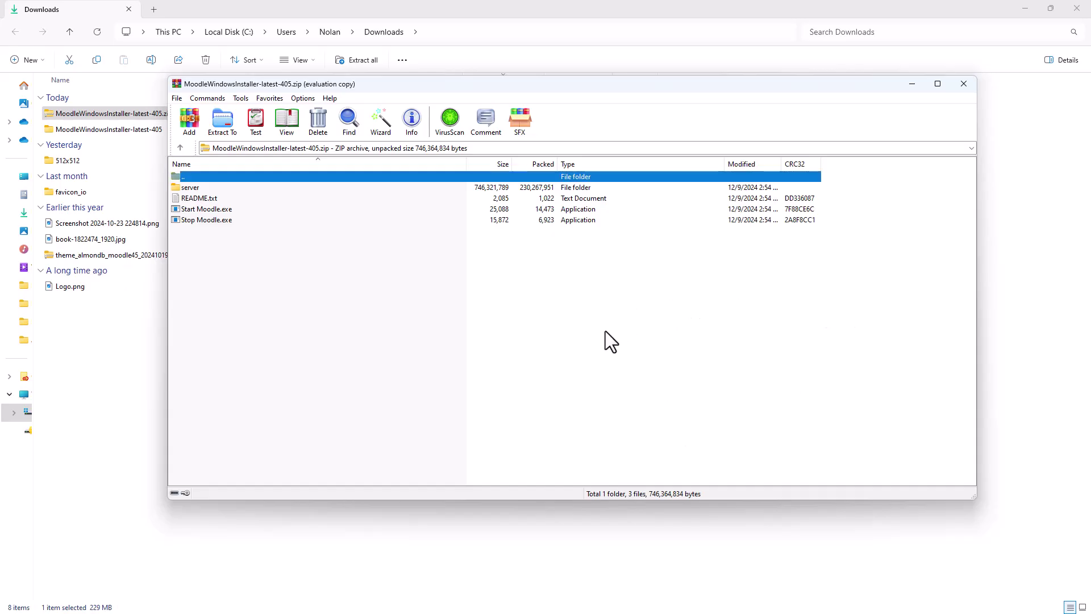
click(963, 84)
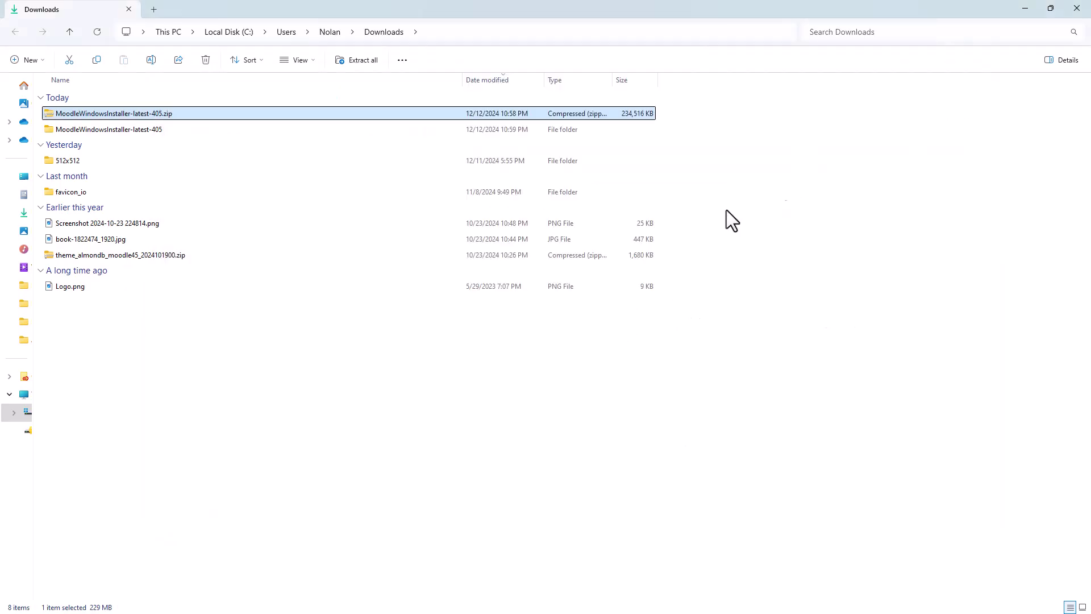
Open the MoodleWindowsInstaller-latest-405 folder and select README.txt
double_click(124, 131)
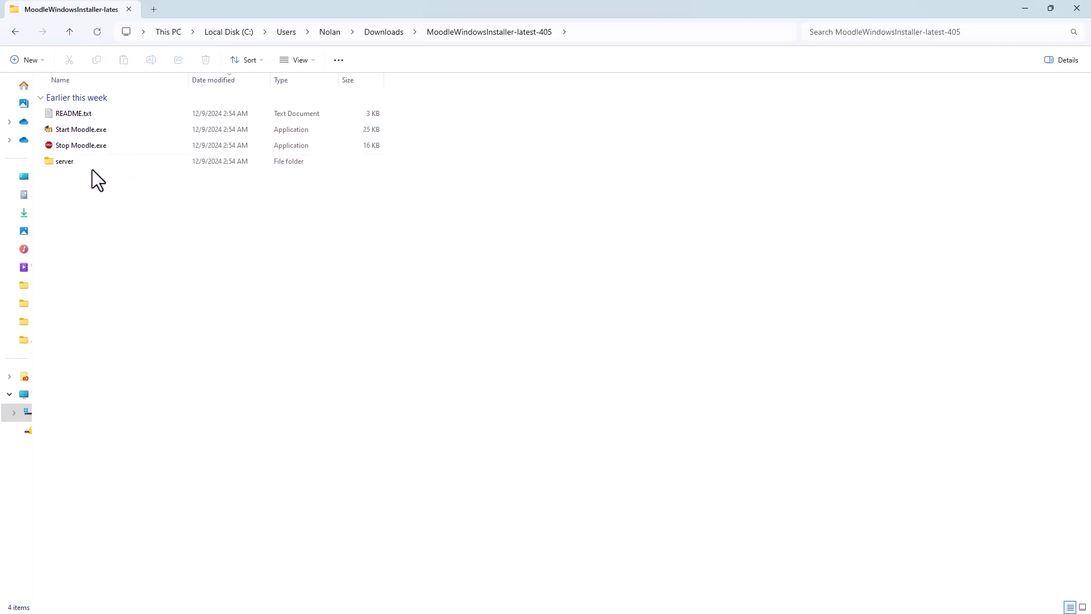
click(81, 115)
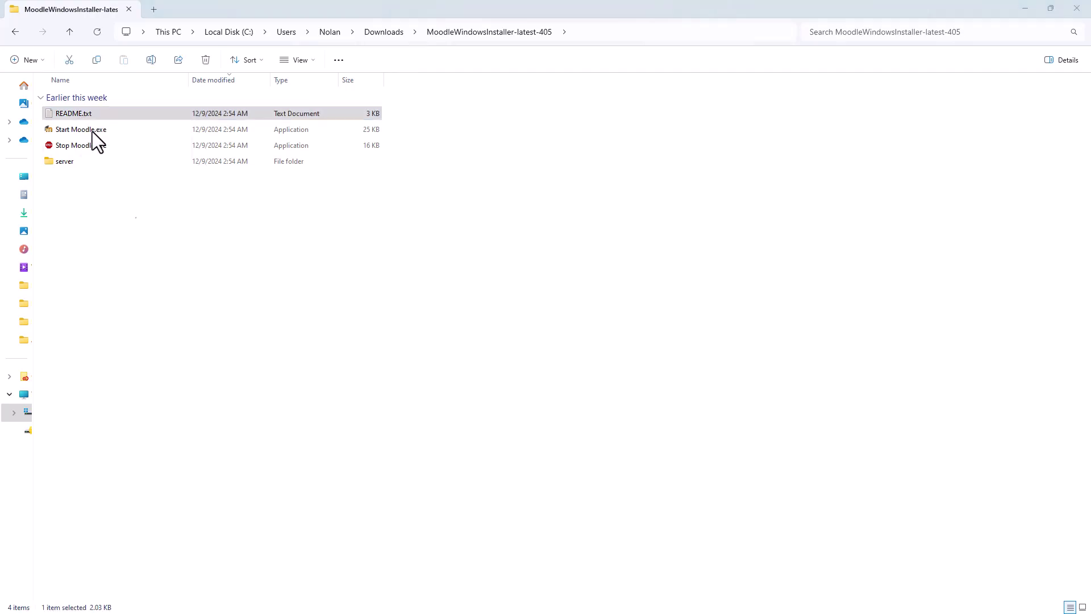
key(Return)
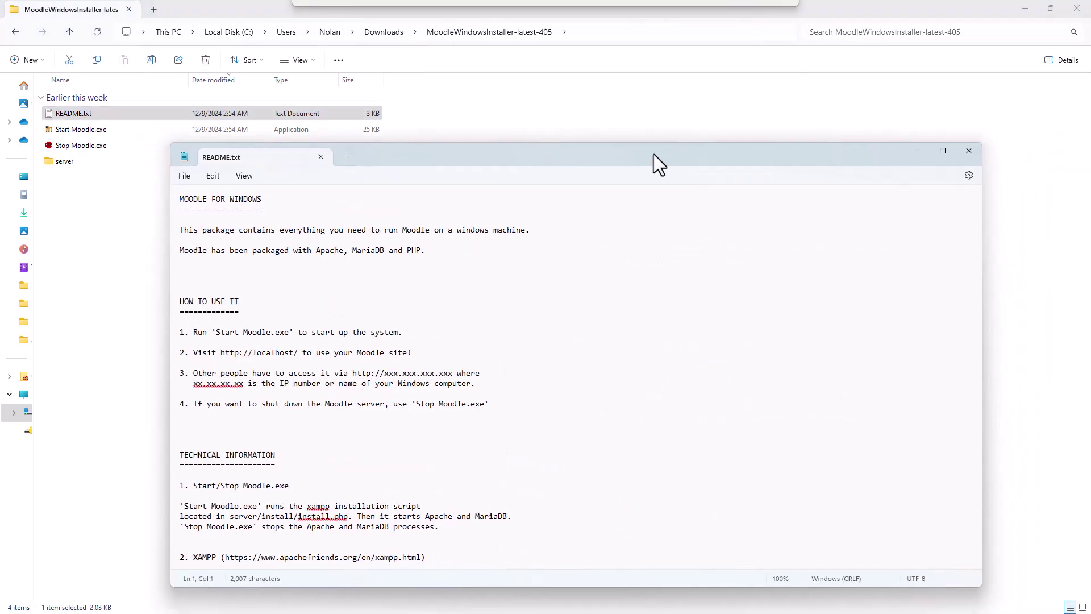
double_click(654, 154)
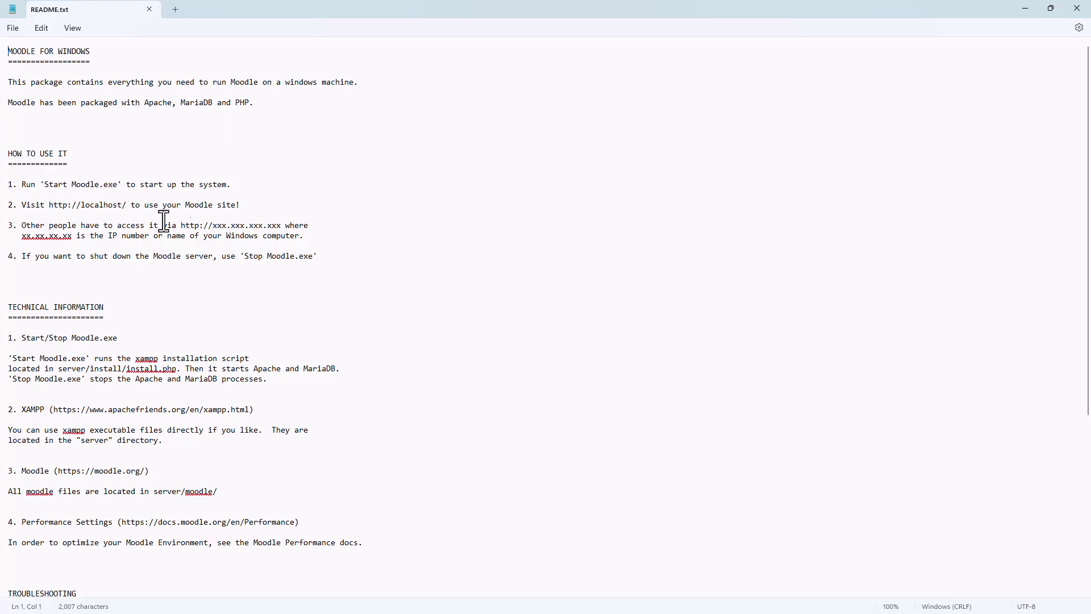
click(49, 206)
drag(50, 207, 112, 205)
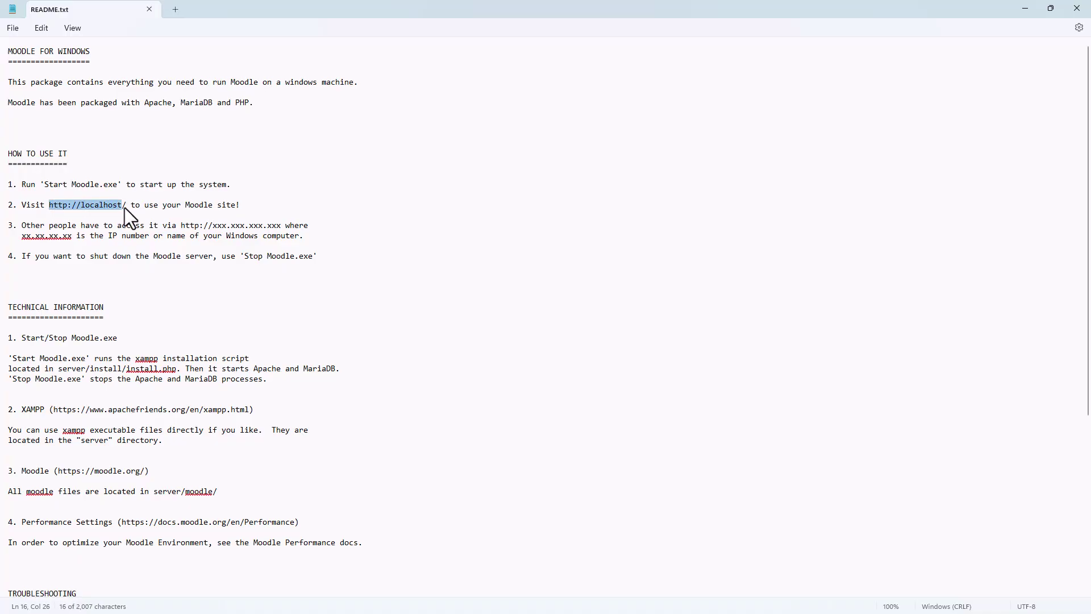
right_click(110, 207)
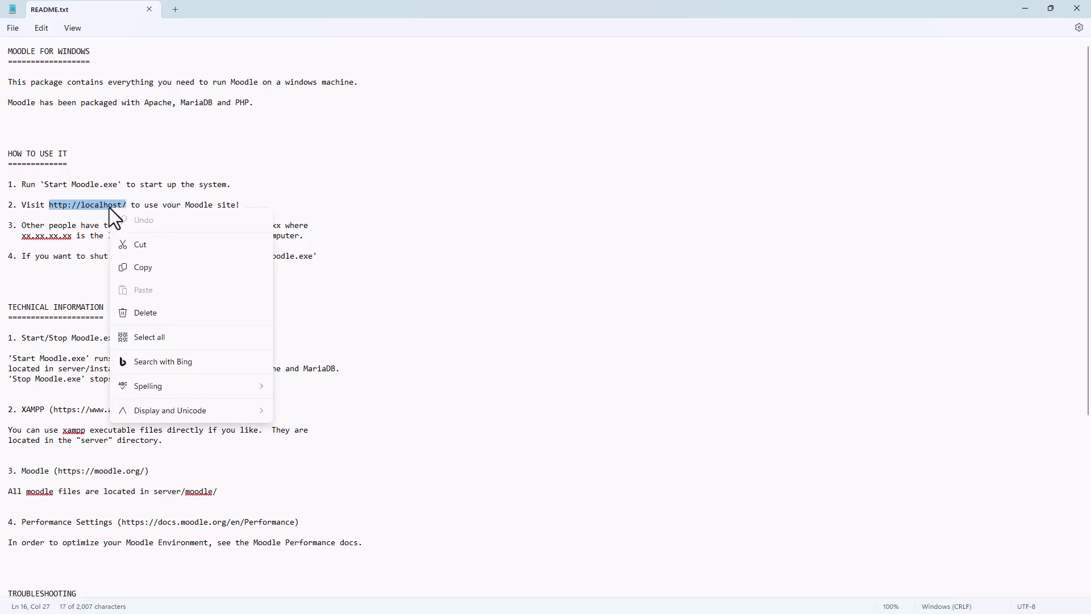
click(142, 265)
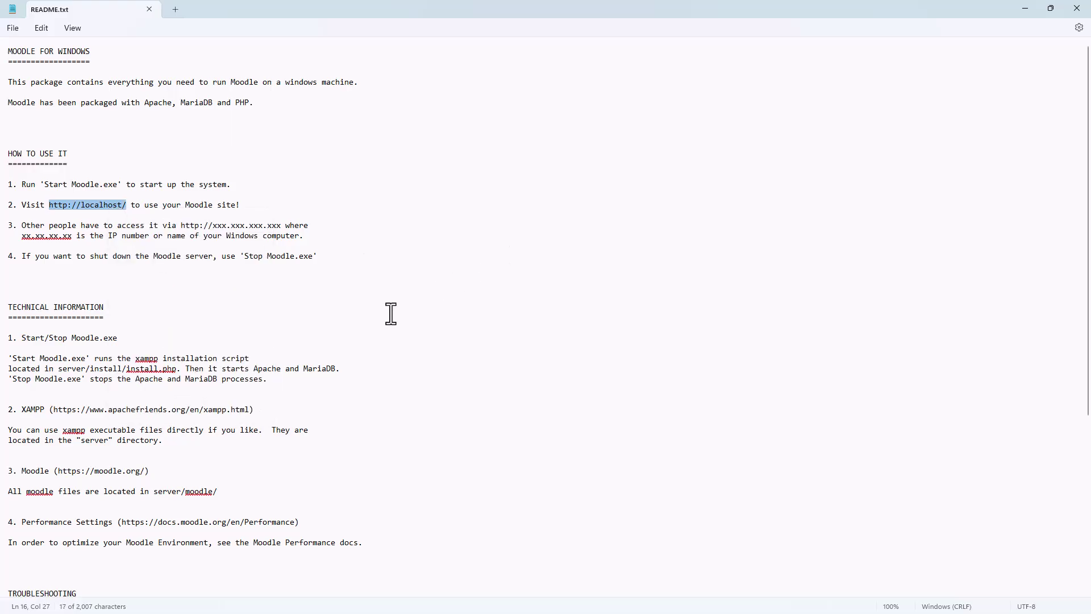
scroll(563, 239, down, 1)
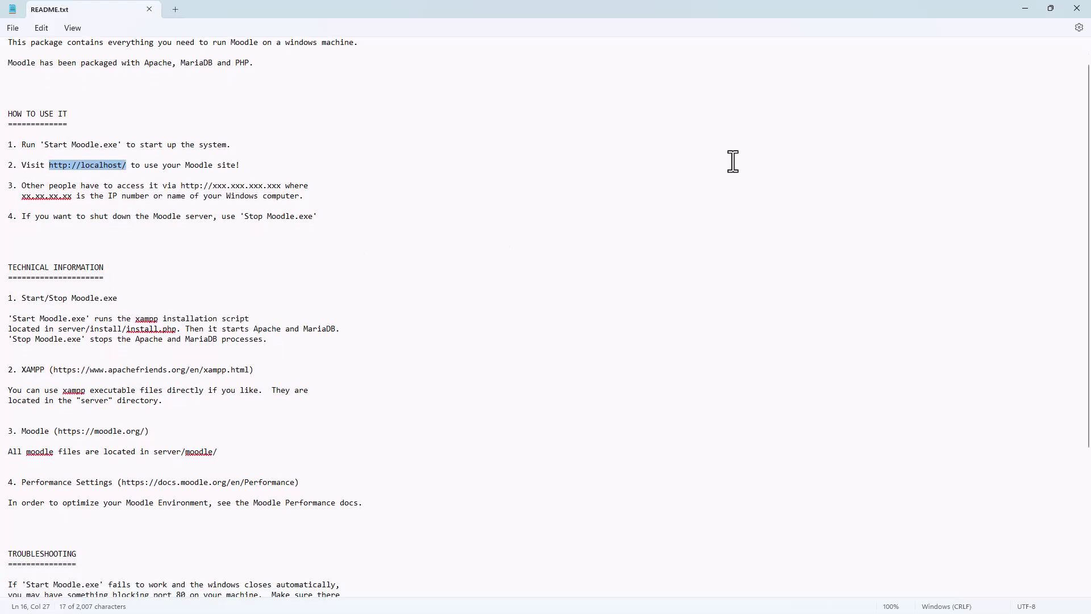
click(1026, 10)
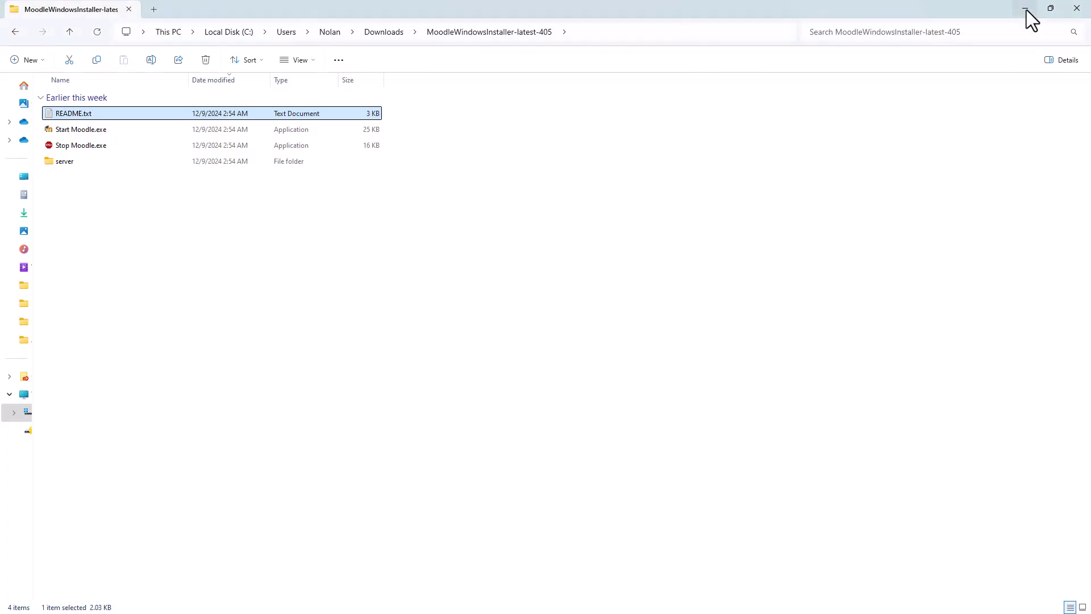
Launch Start Moodle.exe, then minimize the XAMPP console and File Explorer
mouse_move(81, 131)
click(112, 134)
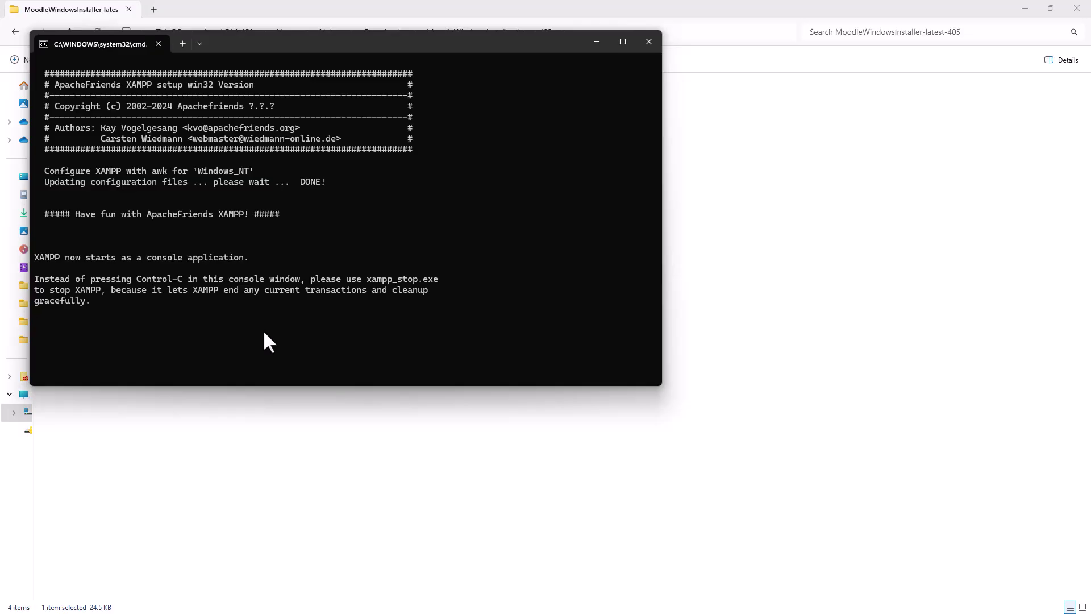
click(598, 41)
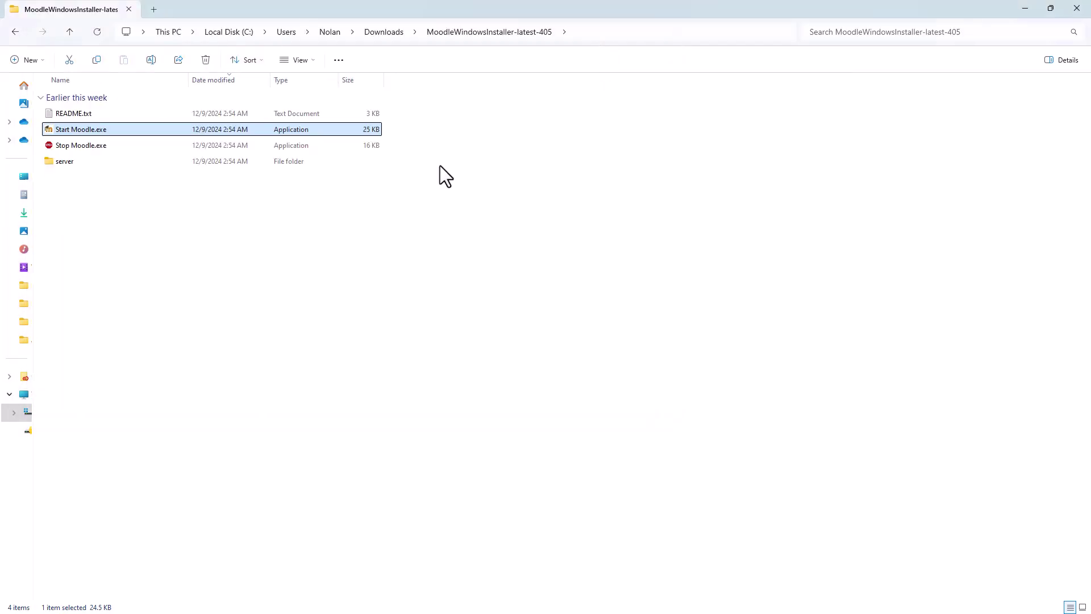
click(1024, 7)
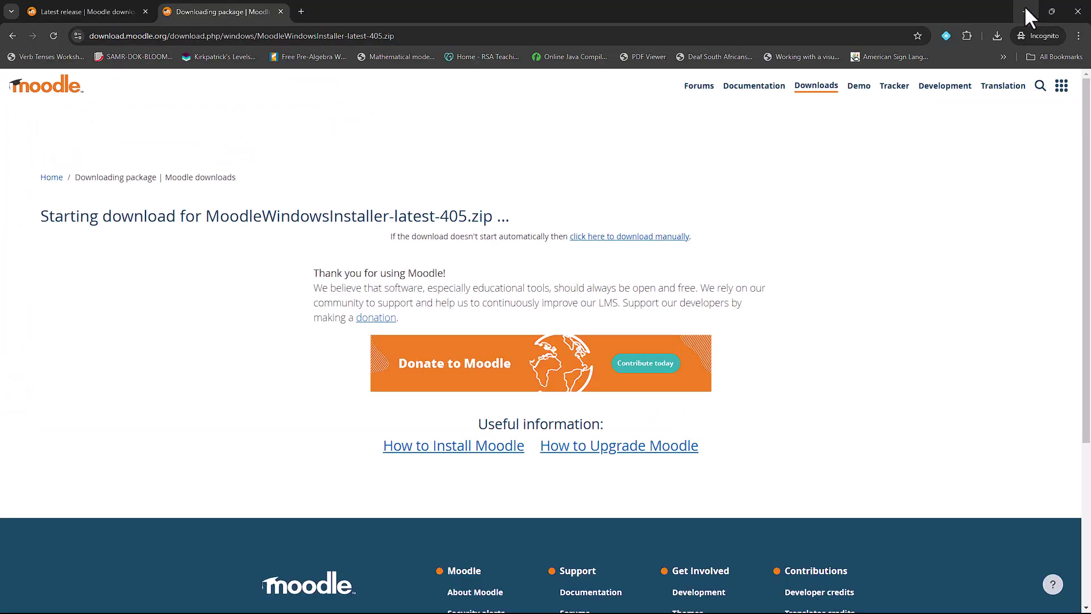
click(301, 10)
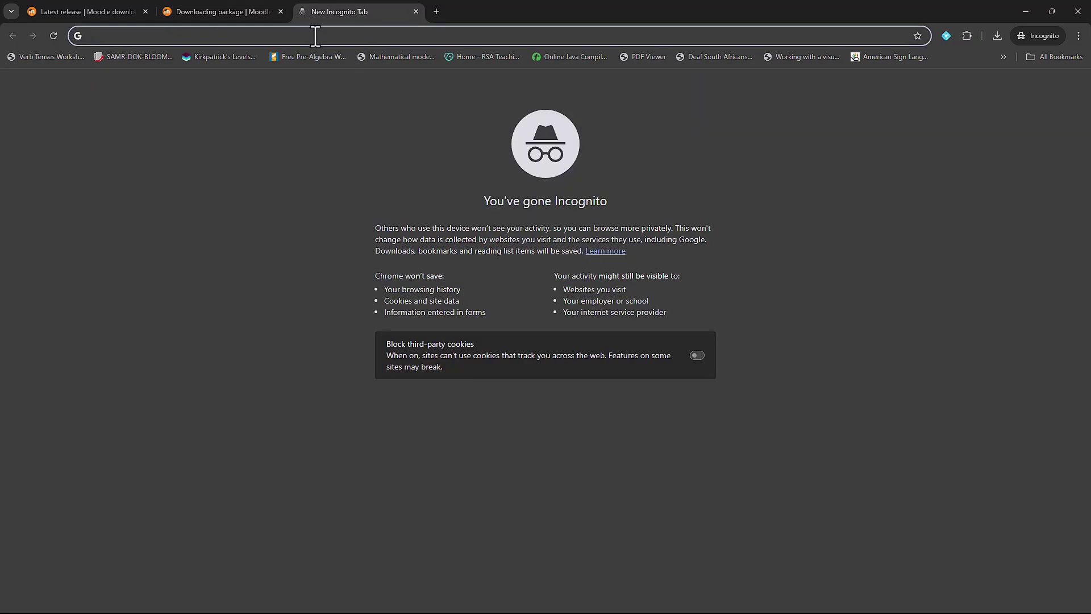
right_click(315, 35)
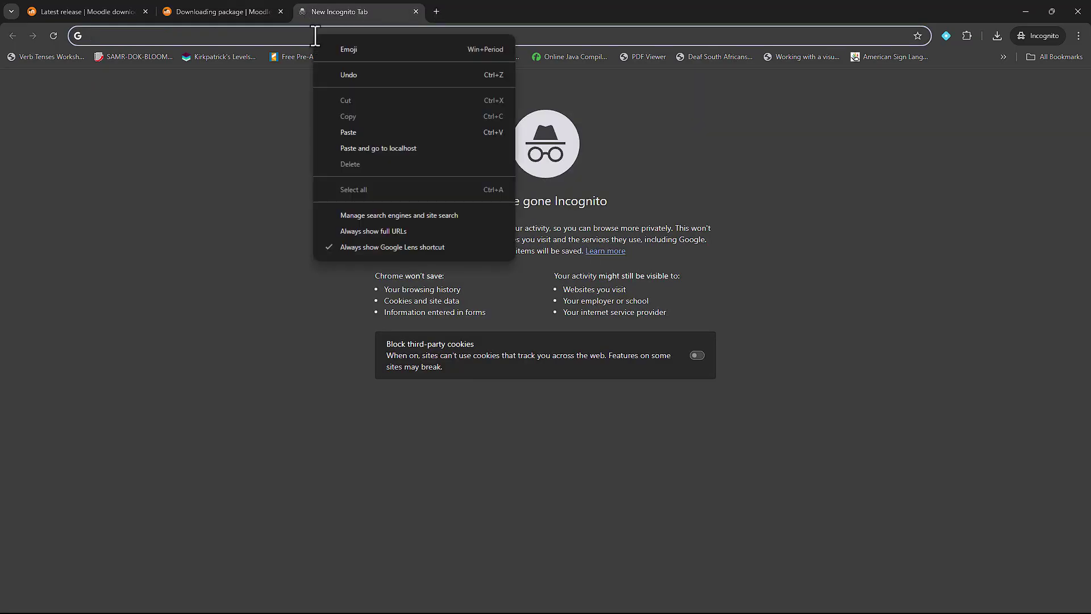
click(395, 149)
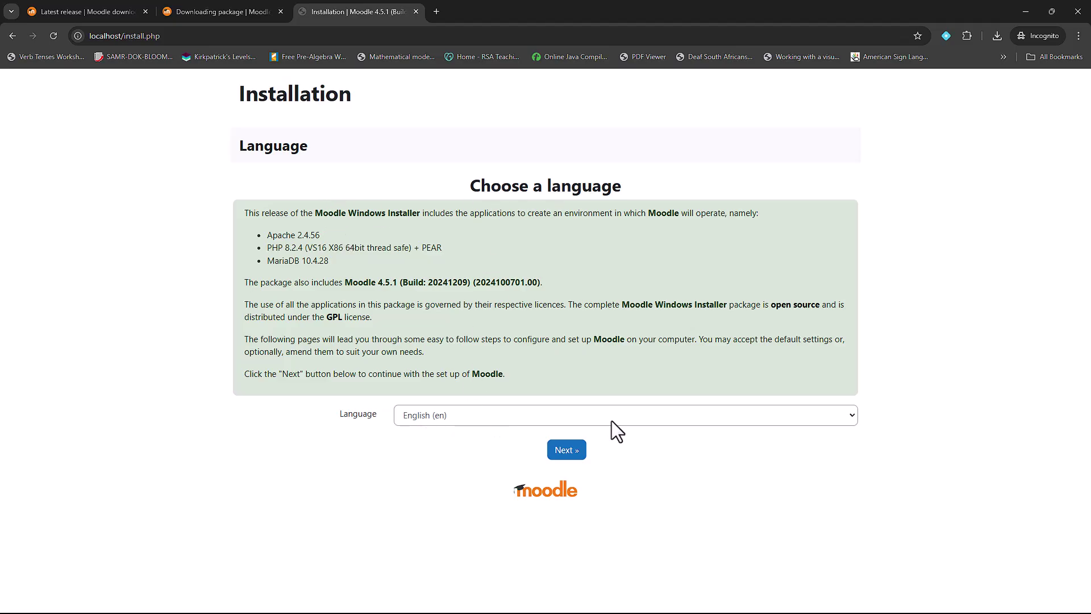
Continue with English and accept the default paths, leaving the data directory unchanged
click(569, 452)
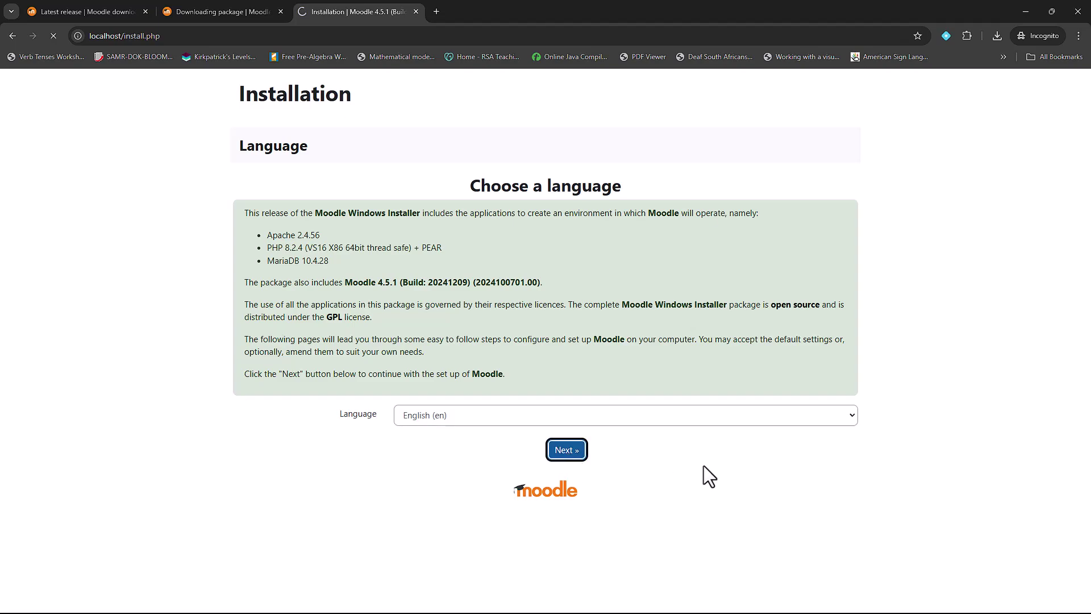
scroll(426, 383, down, 2)
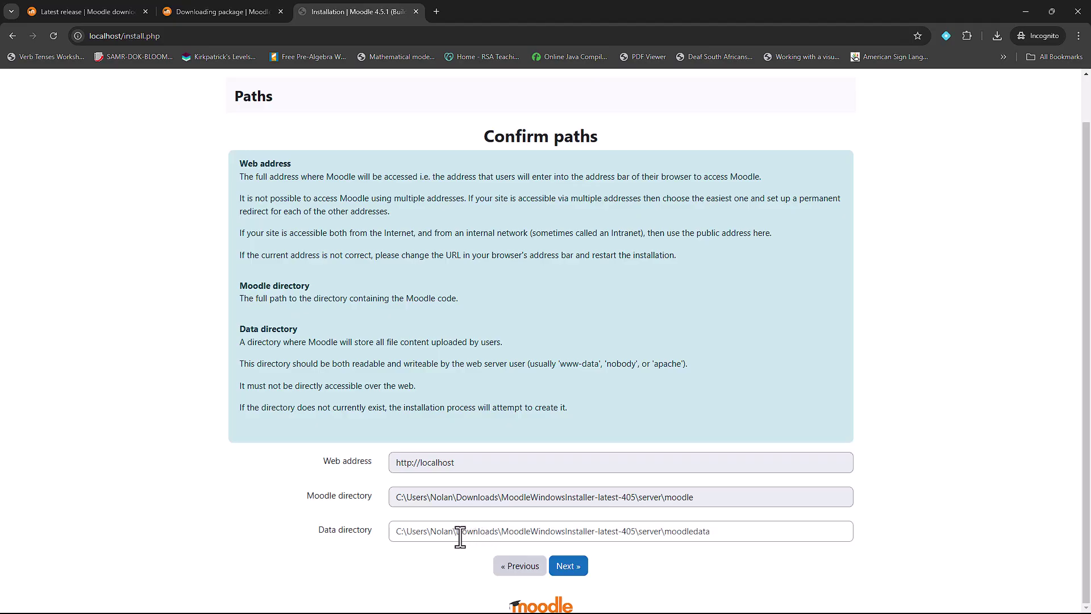
drag(458, 535, 501, 532)
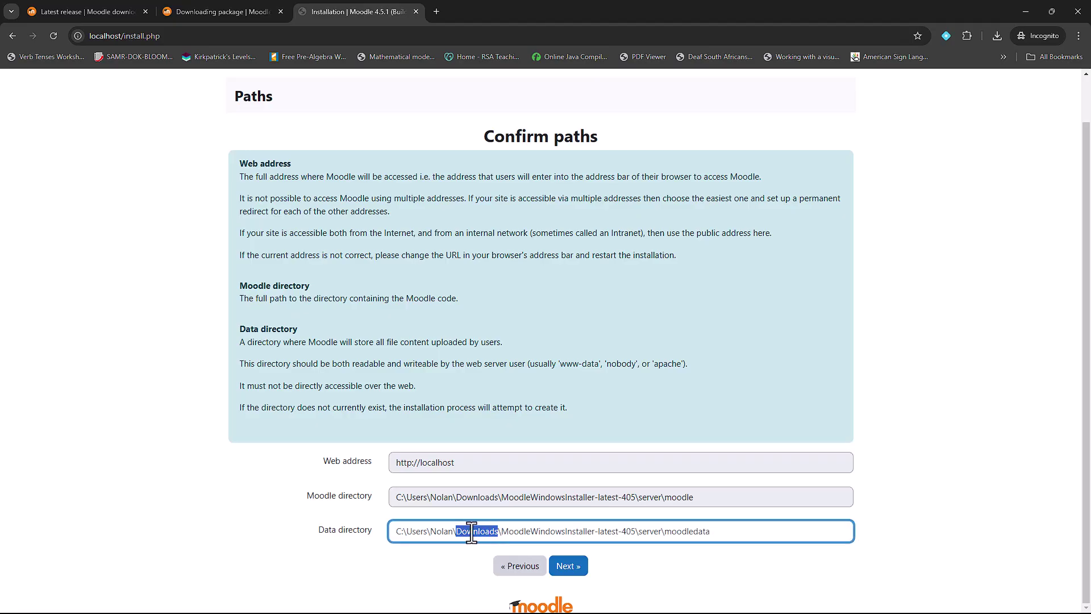
drag(470, 532, 481, 464)
drag(481, 463, 445, 533)
click(910, 308)
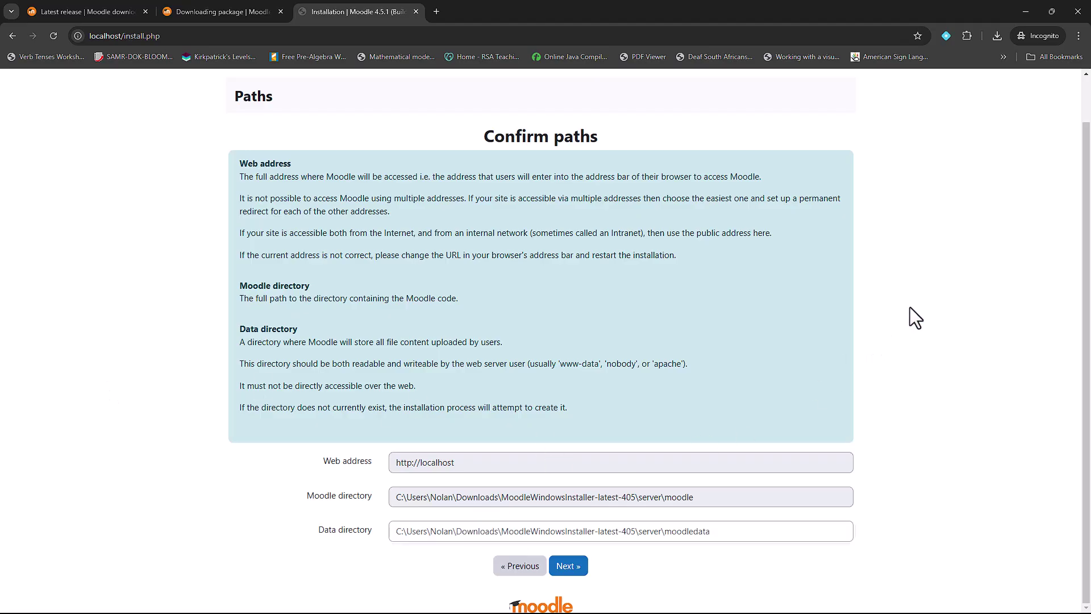
click(568, 567)
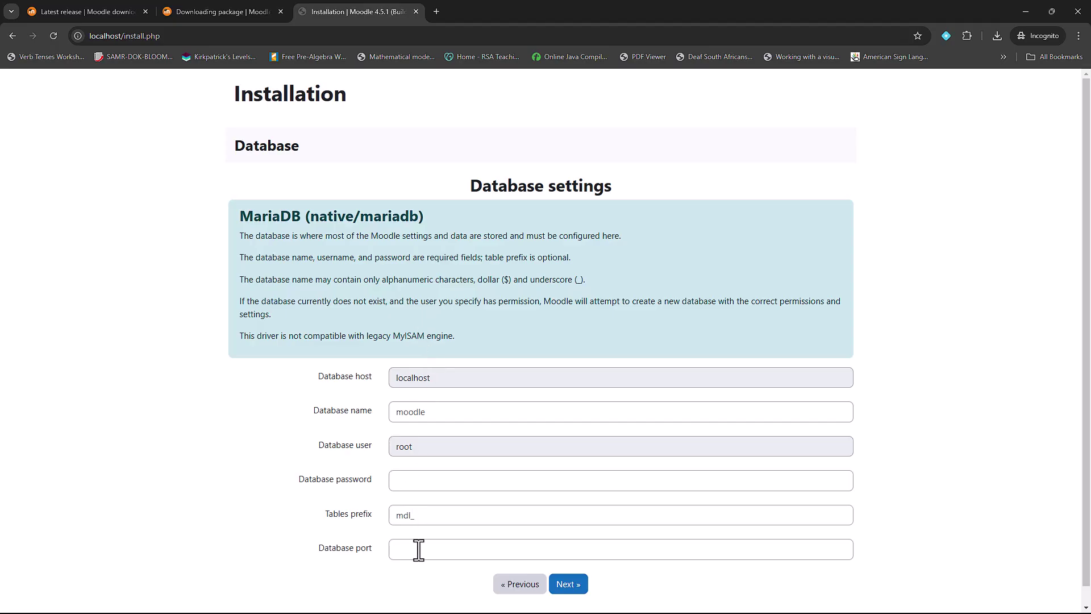
Accept the default MariaDB database settings in the installer
click(567, 583)
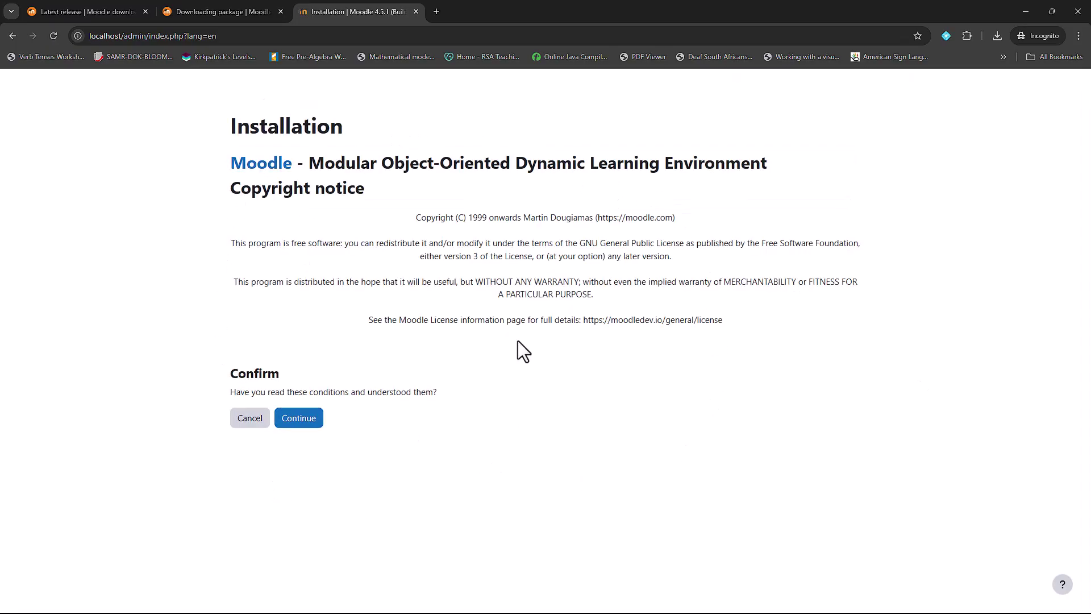
Agree to the copyright notice and continue once all server checks show OK
click(305, 422)
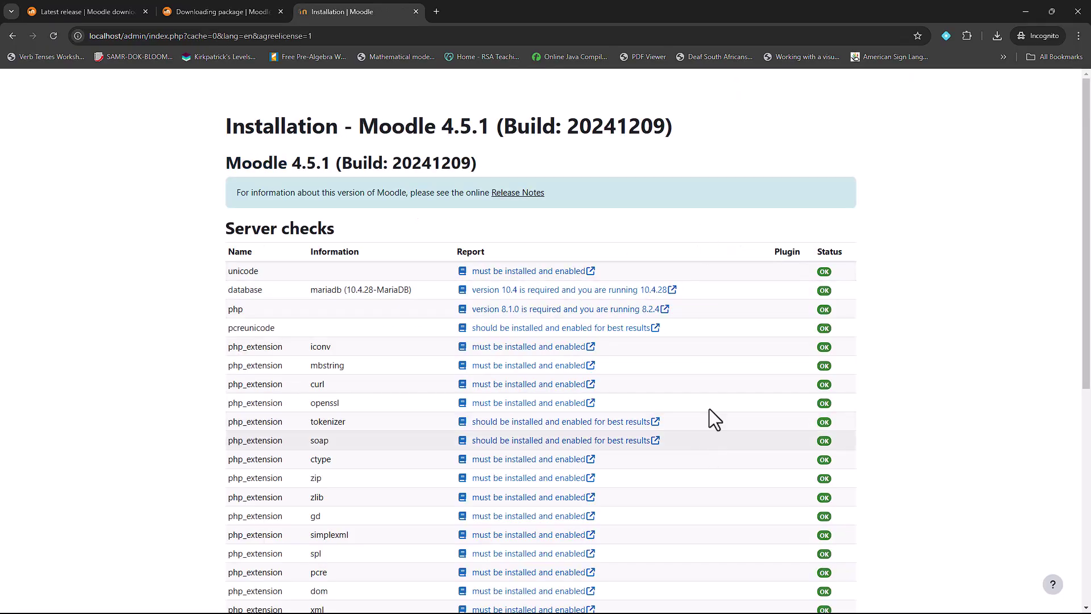
scroll(937, 307, down, 3)
scroll(937, 307, down, 2)
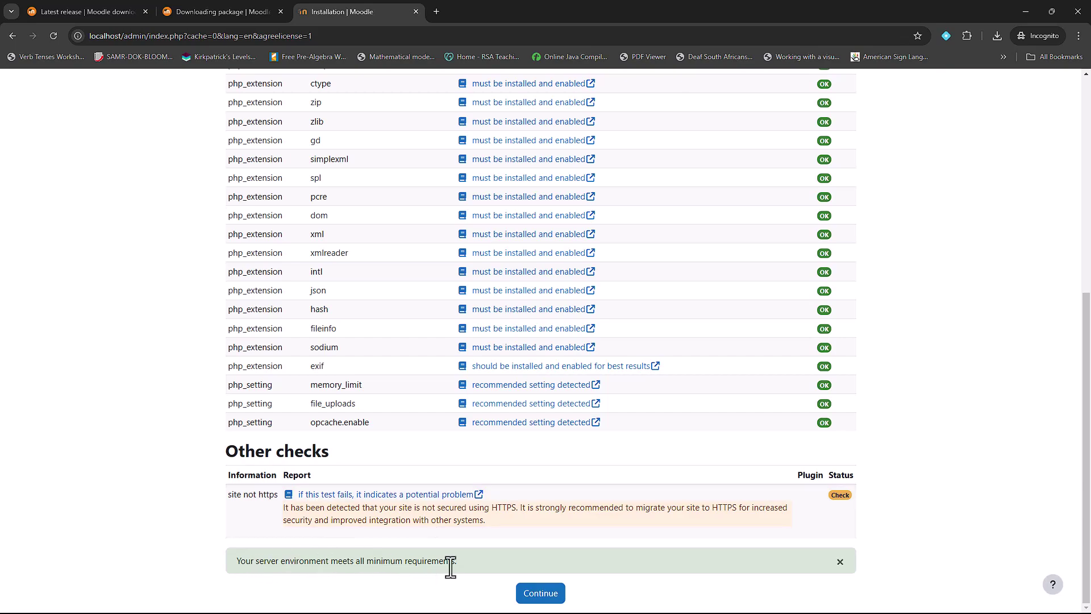
click(541, 594)
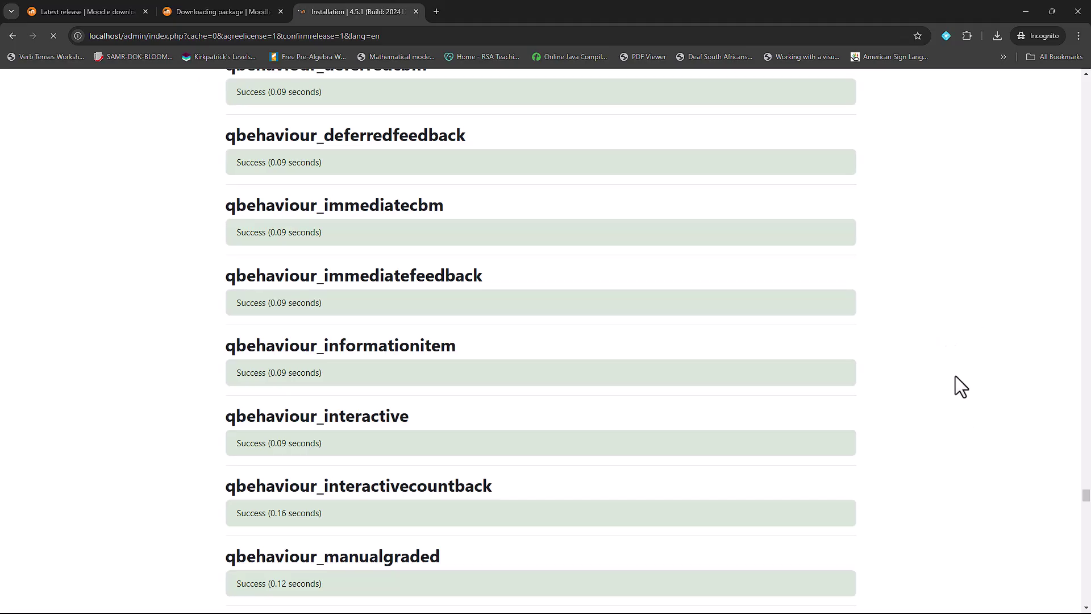
scroll(953, 370, down, 3)
scroll(972, 389, down, 3)
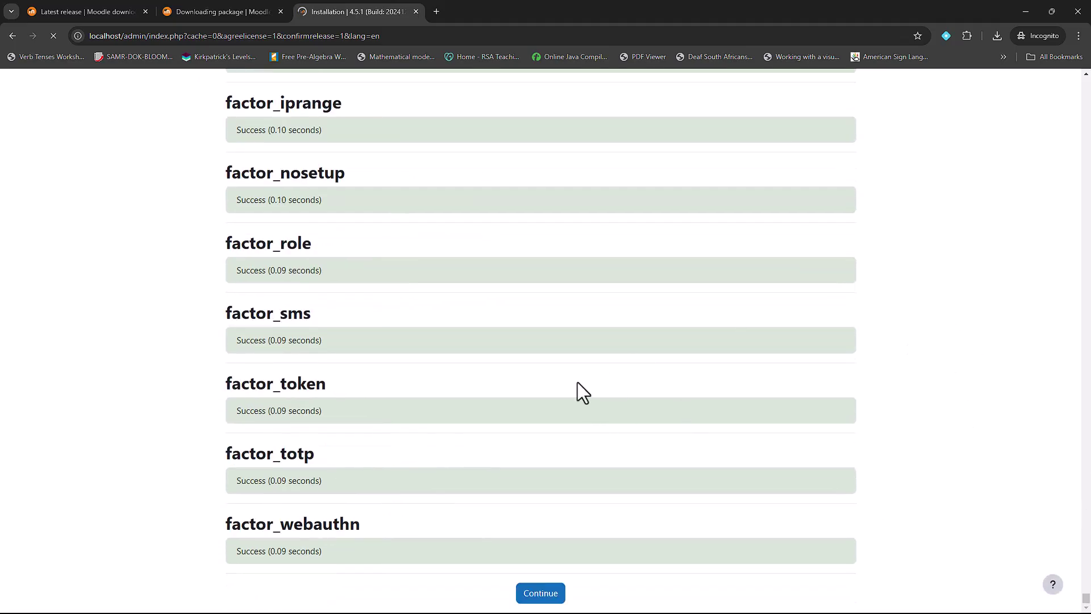
Continue to the admin account form after every plugin installs with Success
click(543, 597)
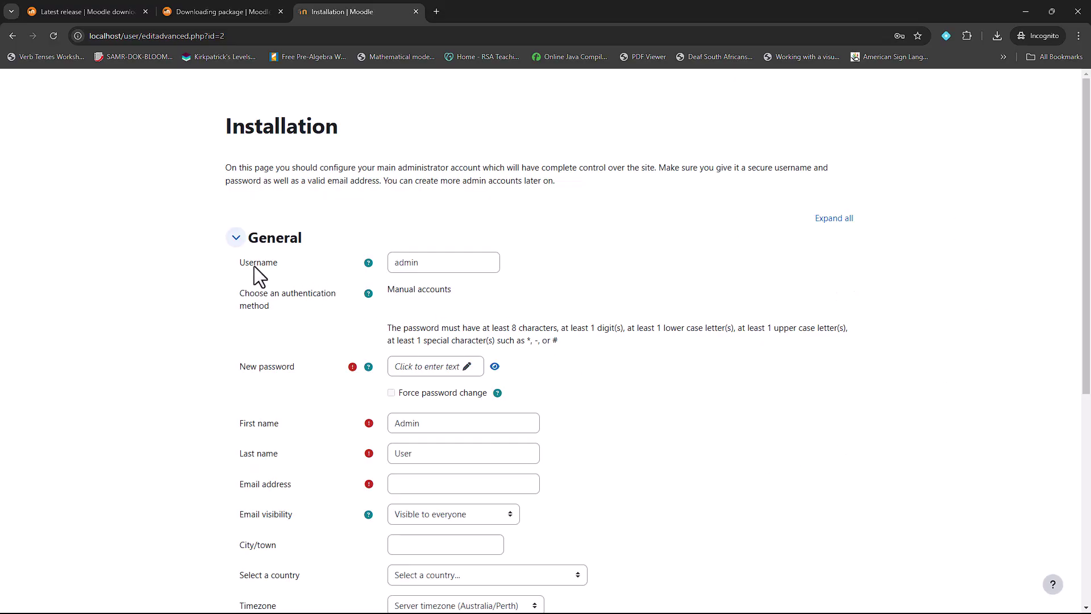
Set a password and email address for the admin user and update the profile
click(460, 373)
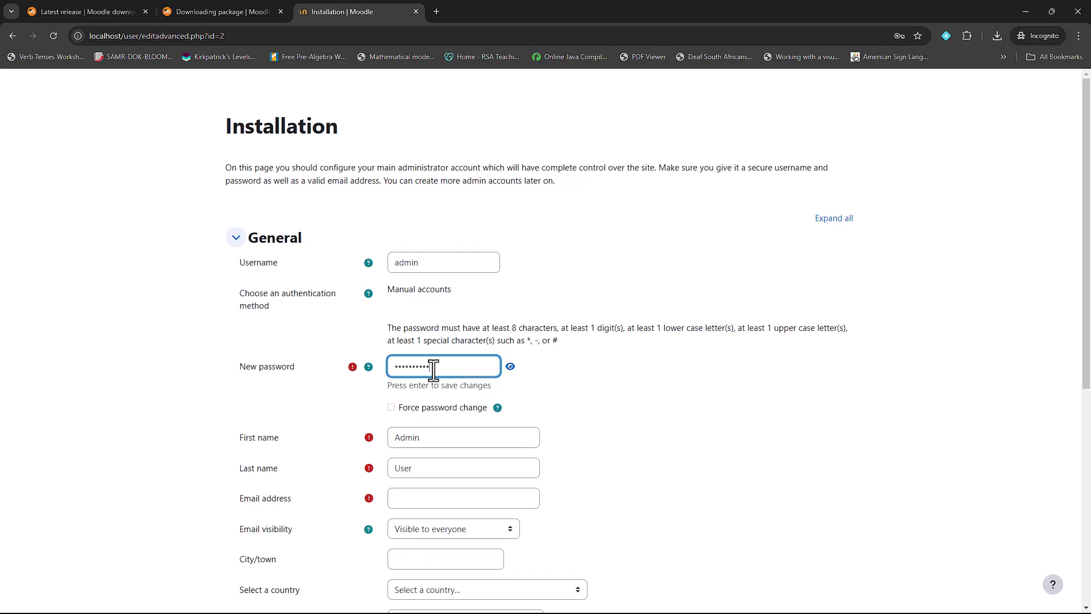
scroll(662, 427, down, 2)
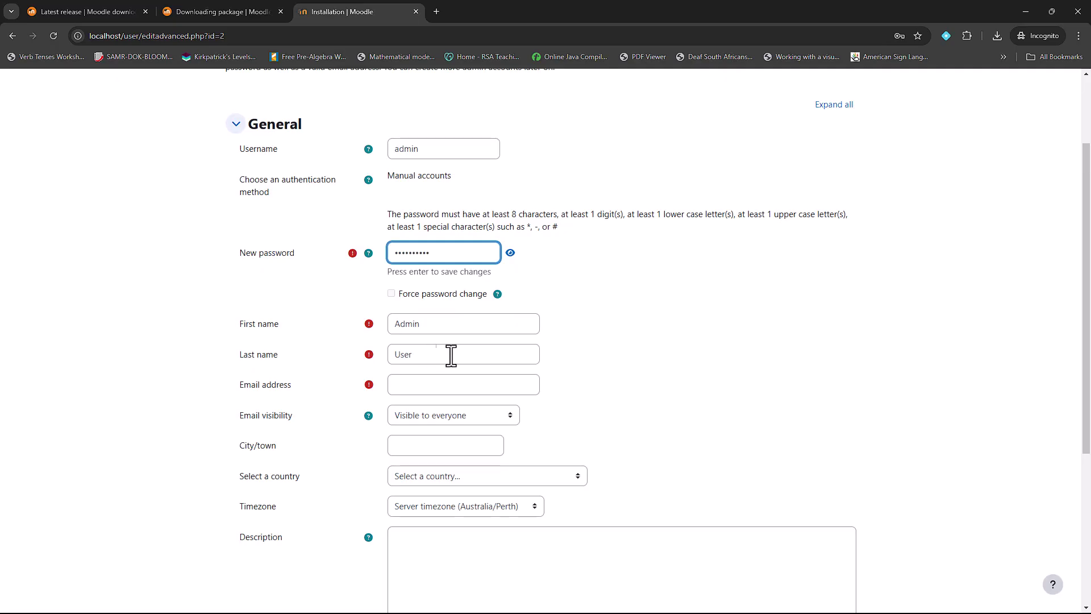
click(412, 385)
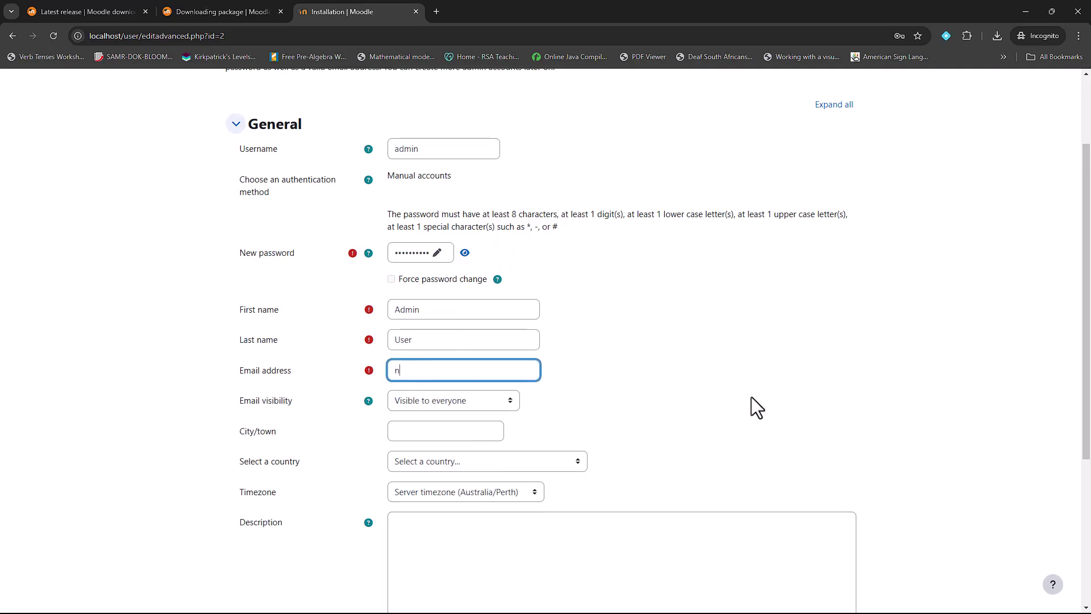
scroll(794, 321, down, 3)
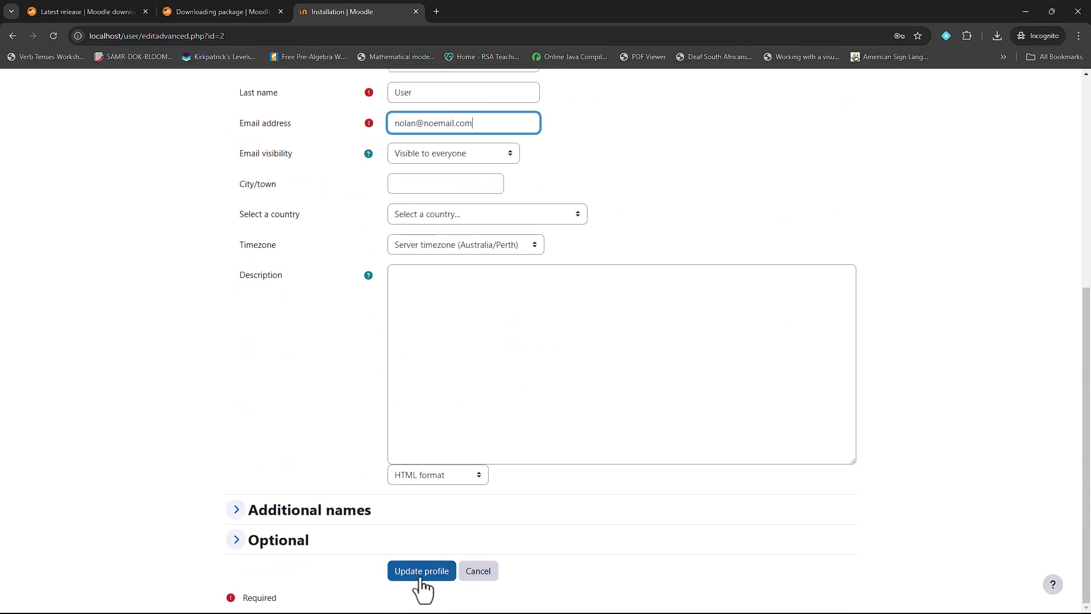
scroll(750, 417, up, 2)
scroll(751, 416, up, 2)
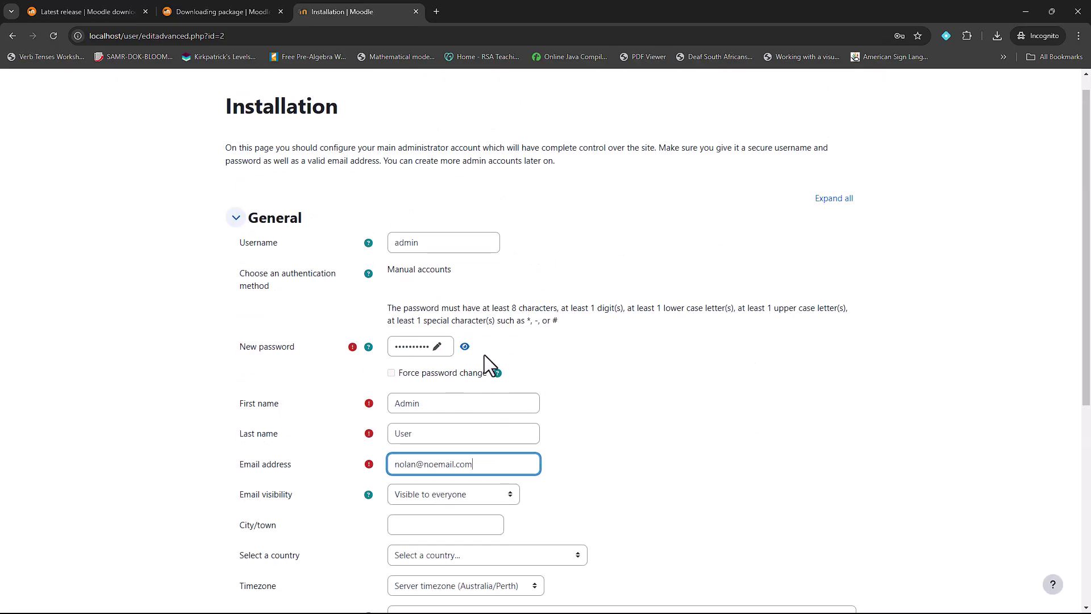
key(alt+Tab)
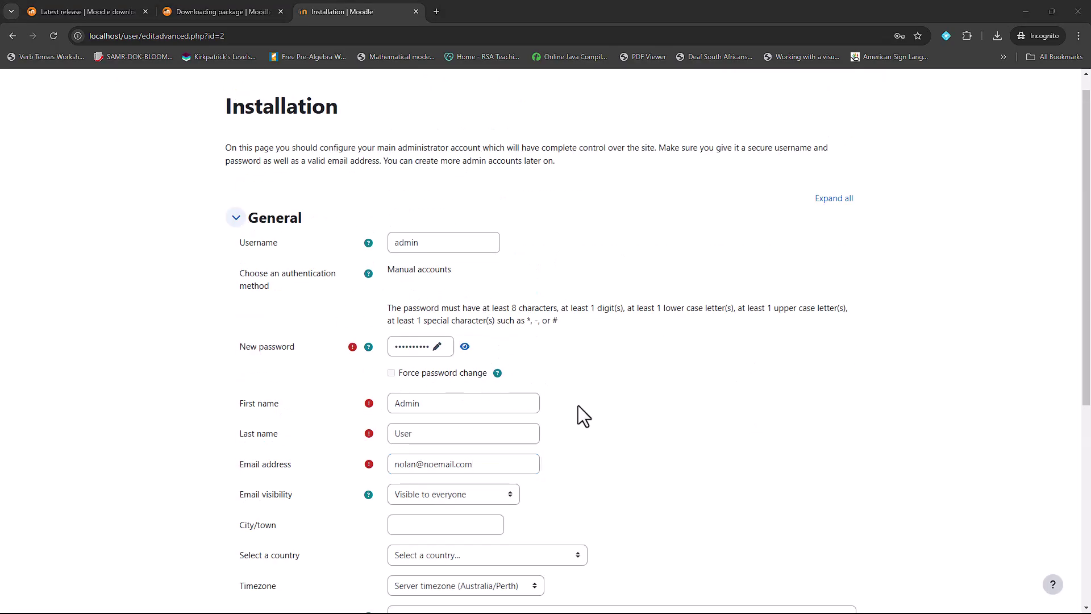
scroll(589, 415, down, 3)
scroll(590, 415, down, 1)
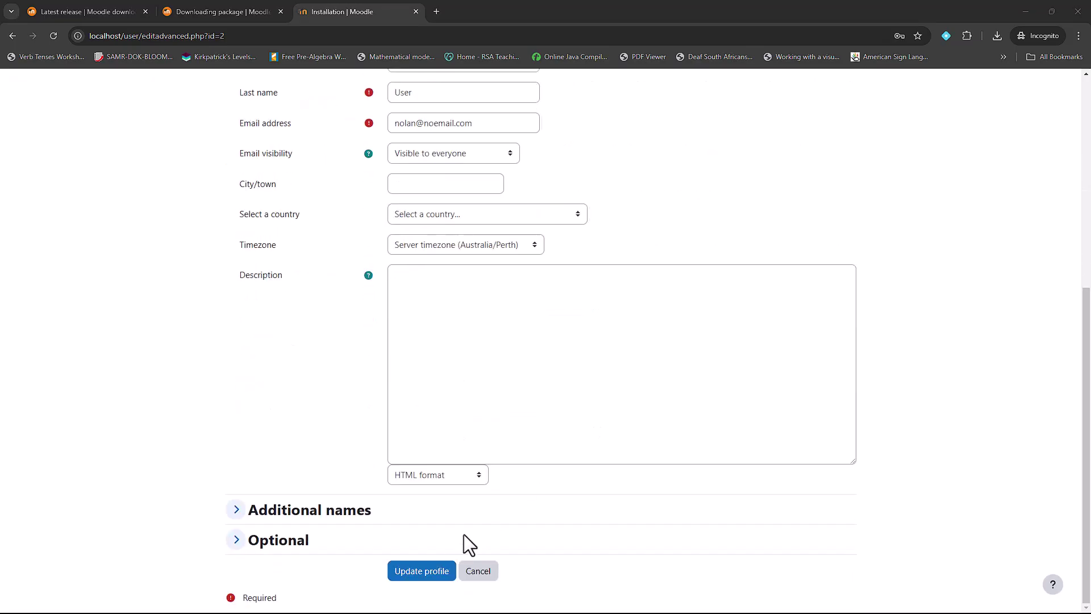
click(419, 573)
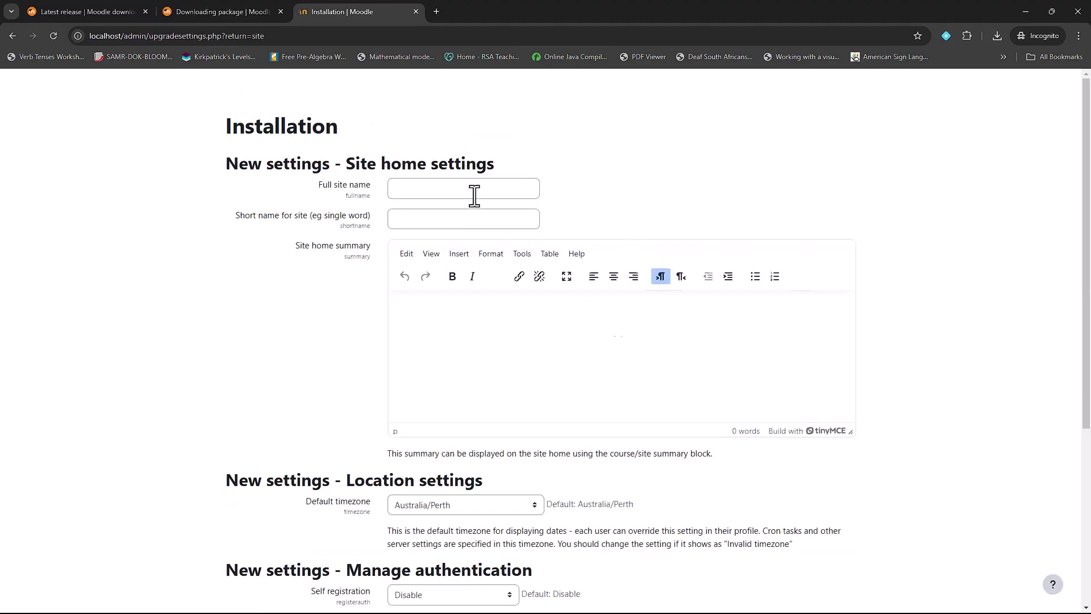
Copy the full site name ELearningPortal into Short name and submit the site settings
click(470, 189)
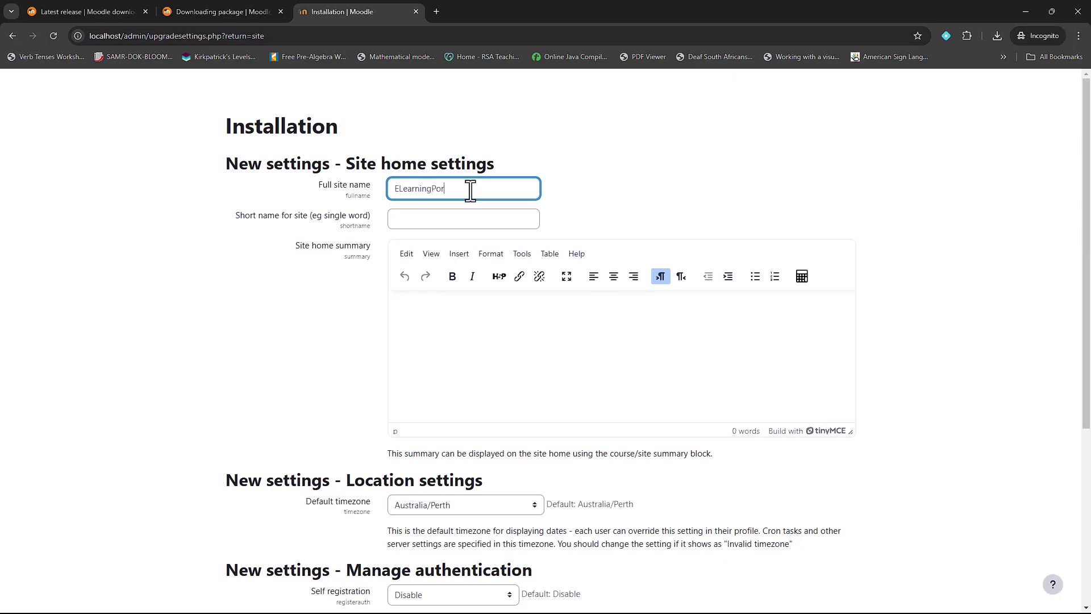
drag(470, 189, 396, 194)
key(ctrl+c)
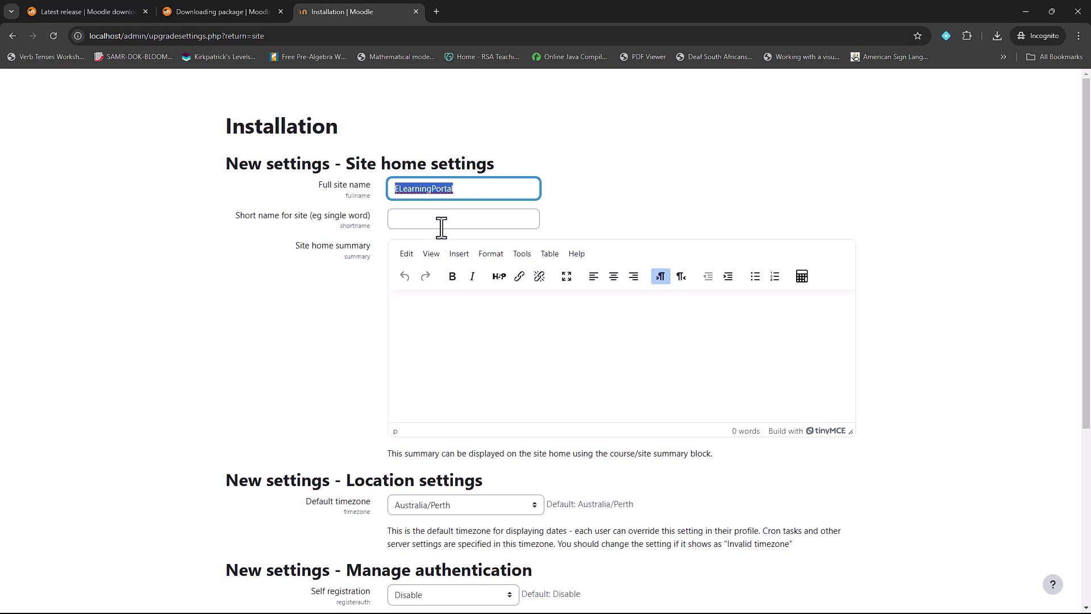
click(434, 220)
key(ctrl+v)
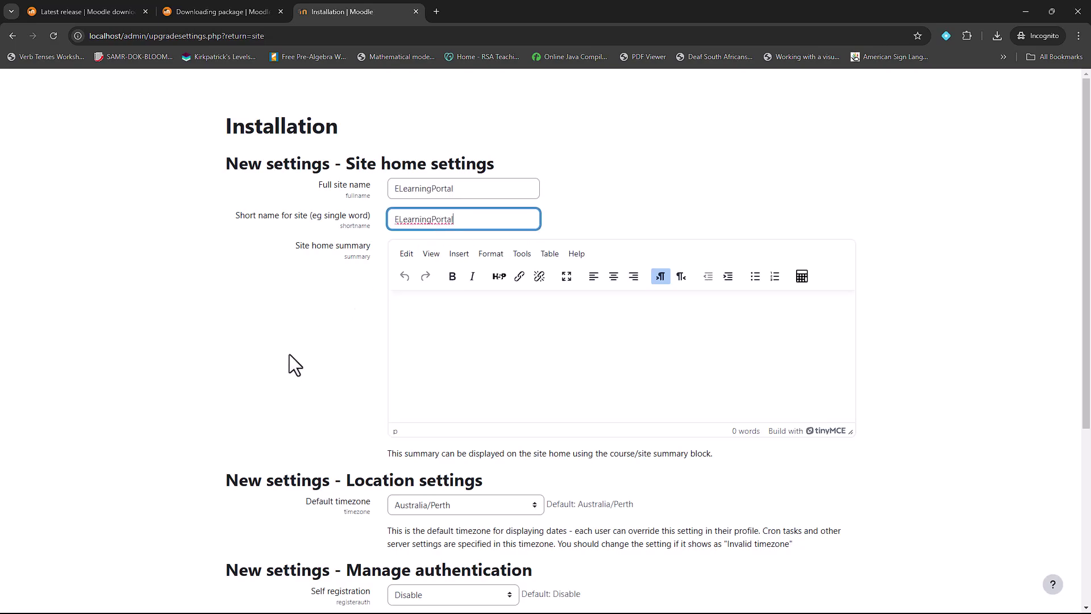
scroll(470, 344, down, 1)
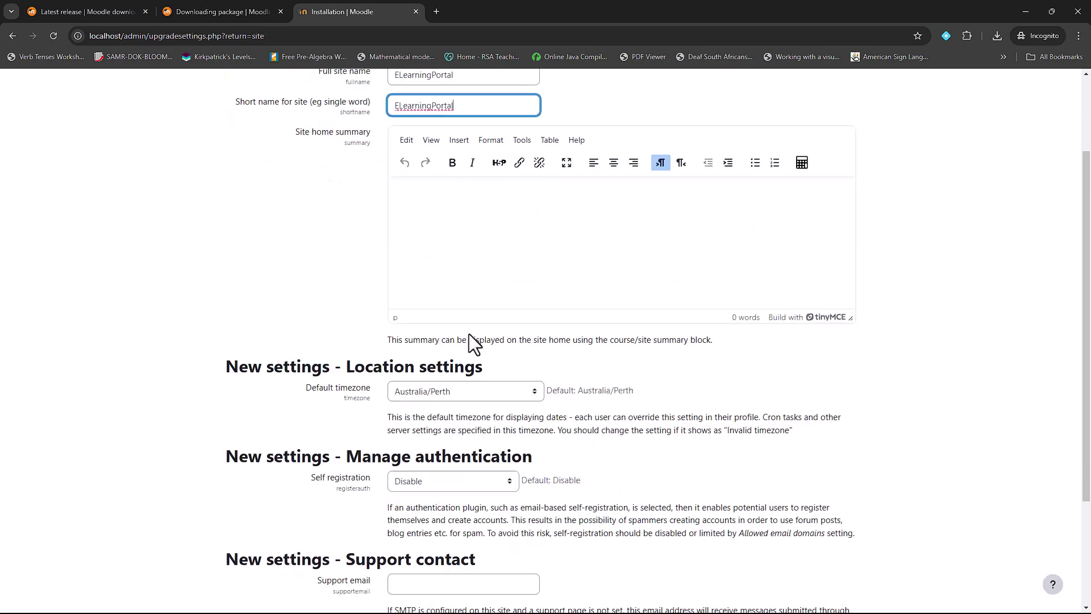
scroll(384, 324, down, 2)
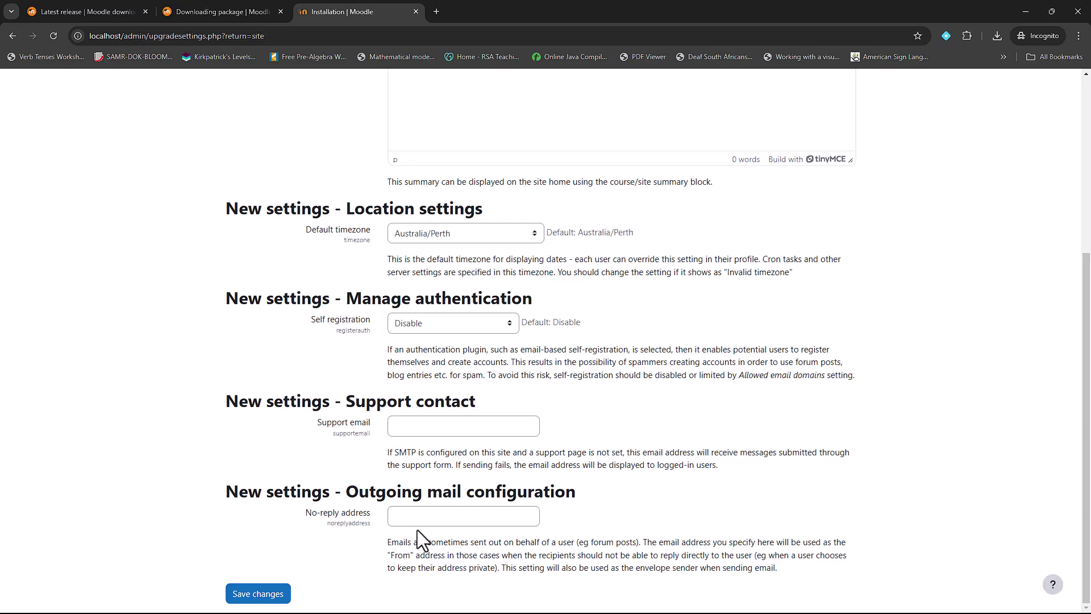
click(454, 518)
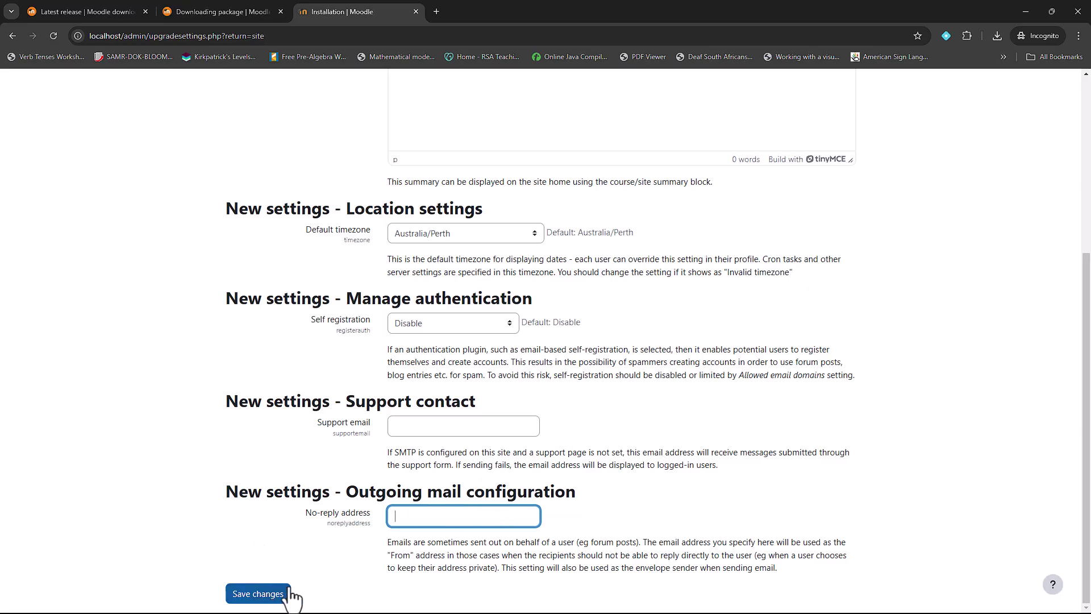
click(258, 595)
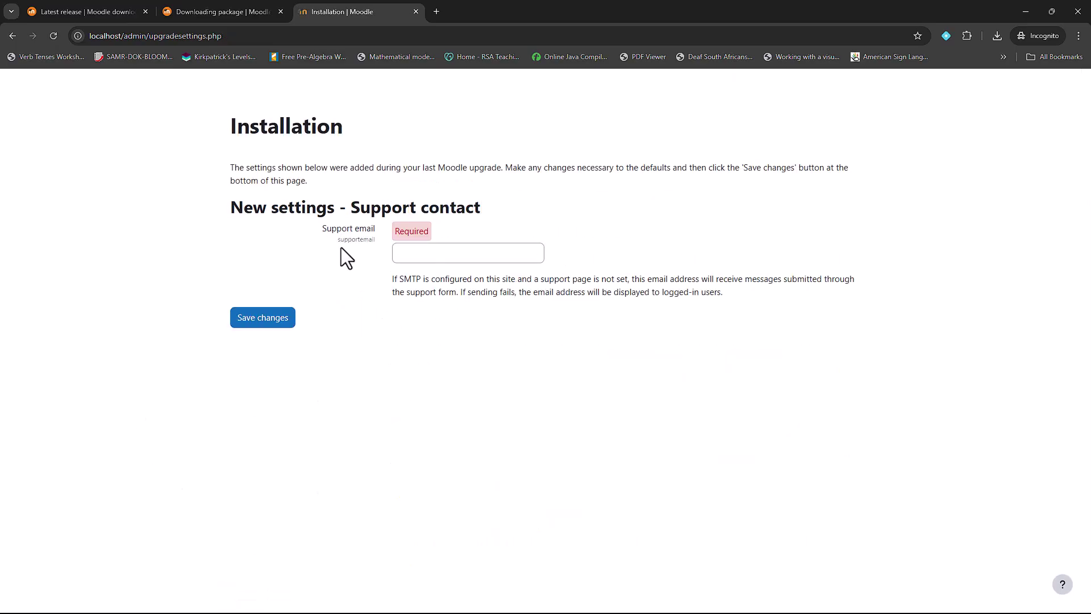
click(438, 257)
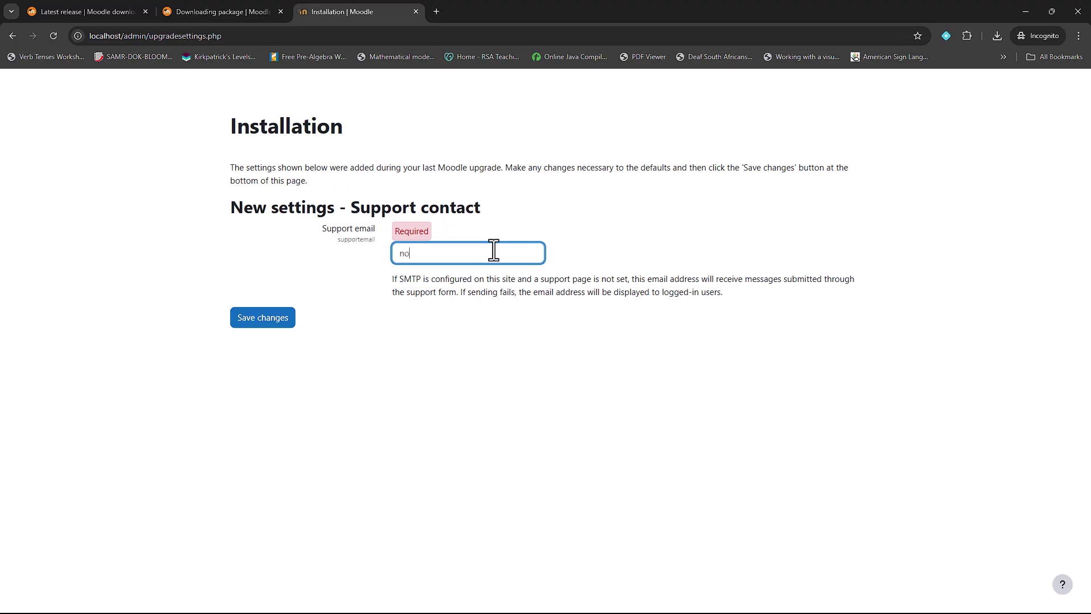
text(@)
text(ma)
text(om)
click(260, 322)
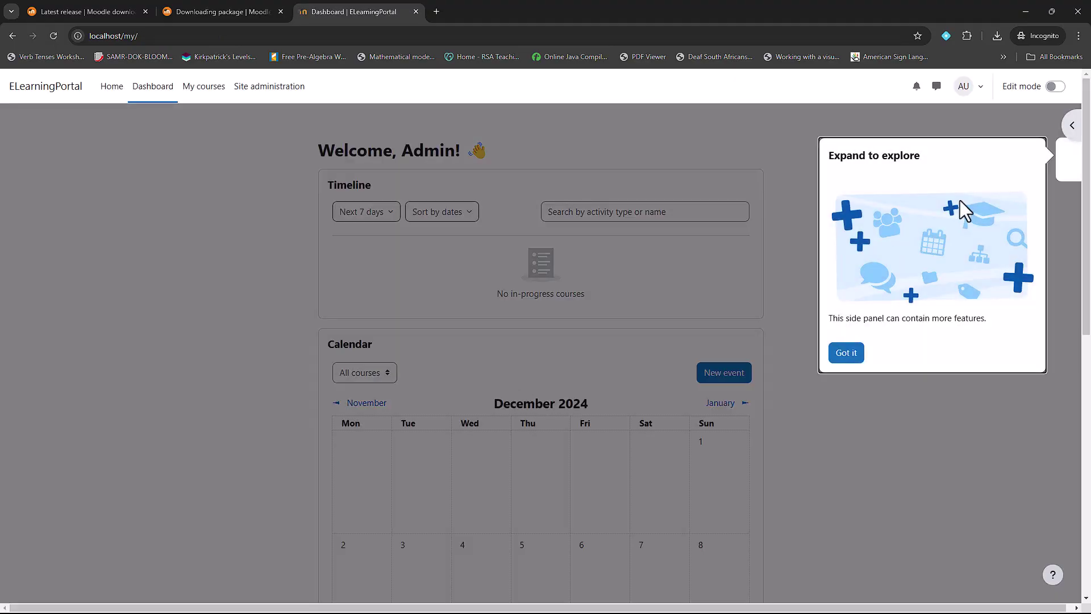
Close the tour, check Site administration Notifications, then go to the ELearningPortal home page
click(851, 355)
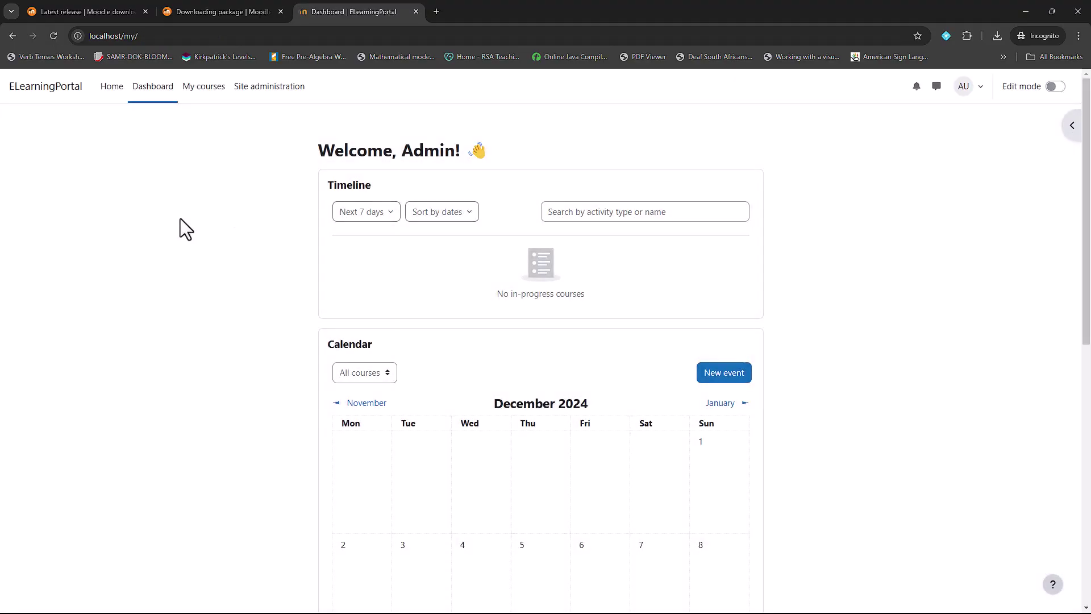
click(265, 95)
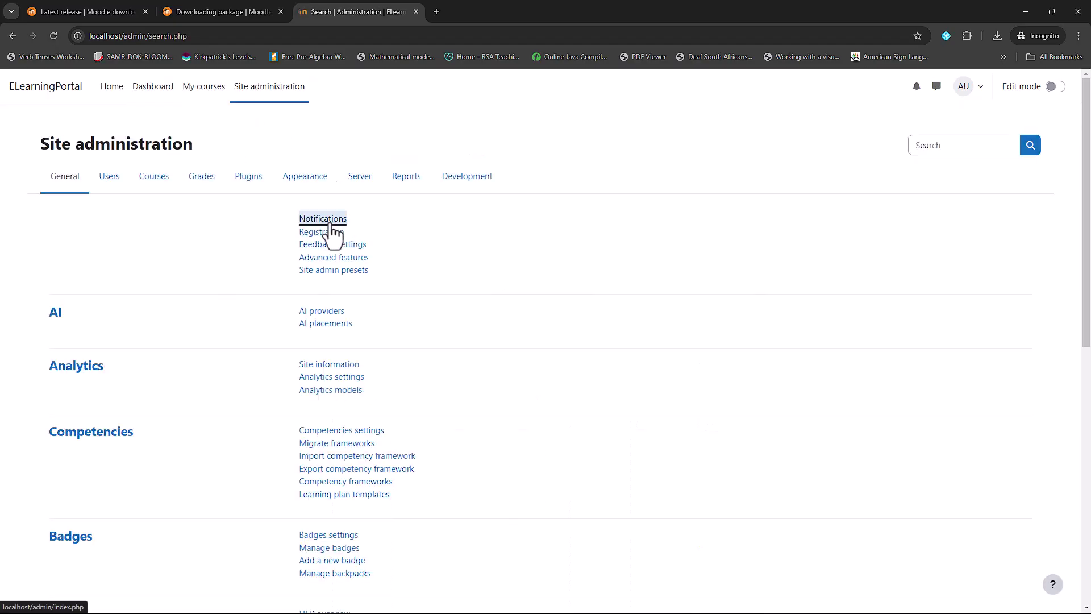
click(325, 220)
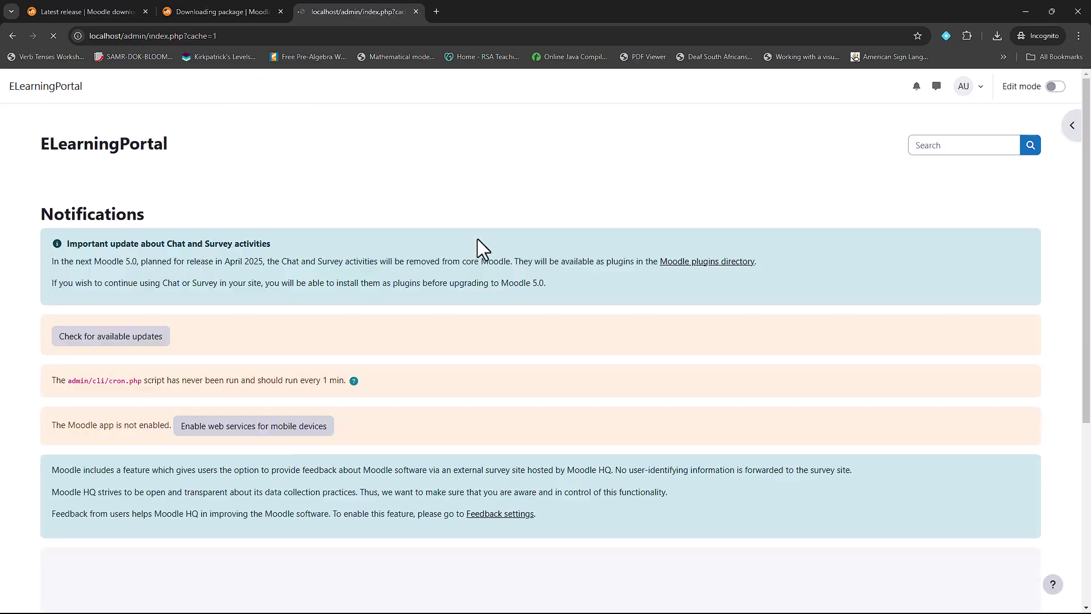
scroll(477, 239, down, 5)
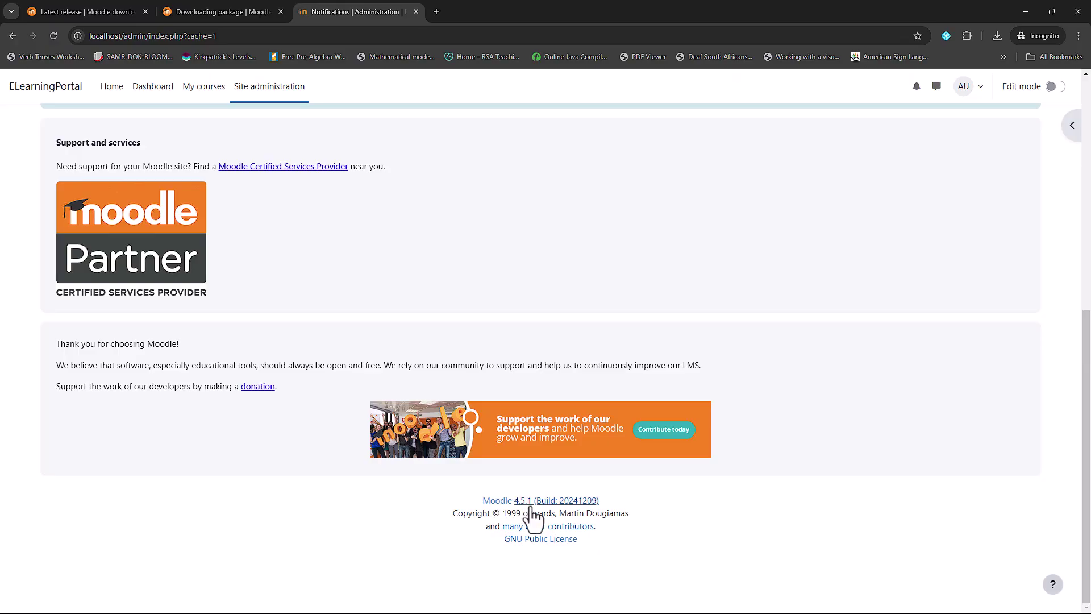
scroll(784, 423, up, 5)
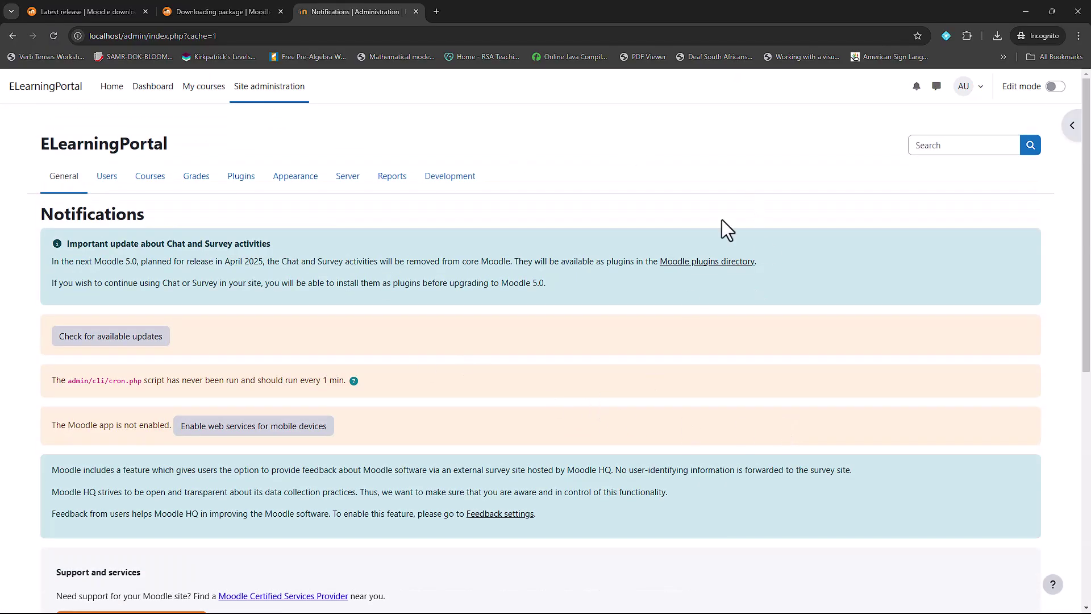
click(112, 88)
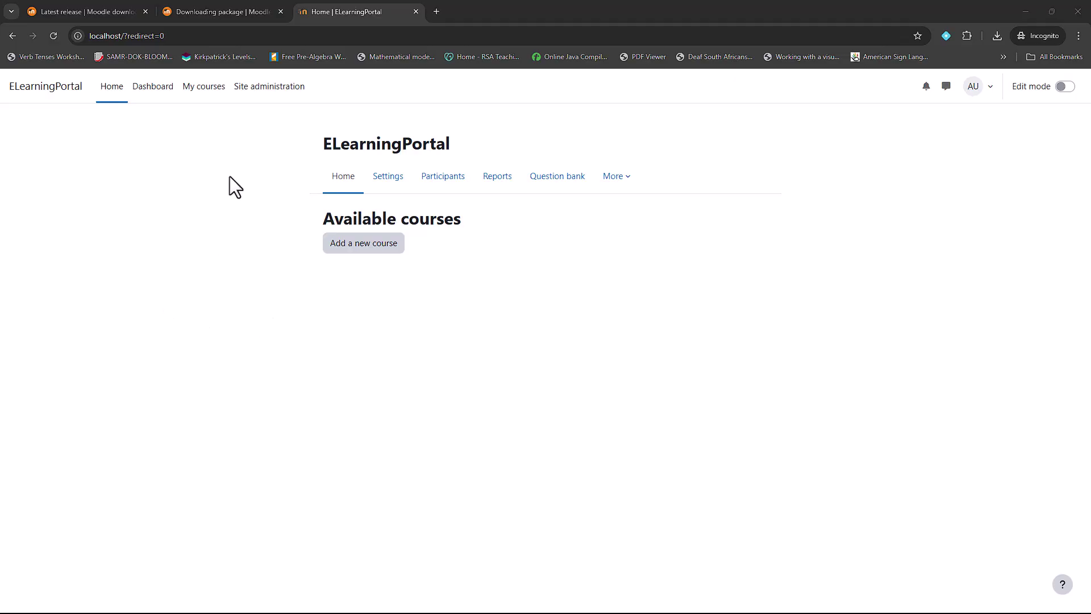
Check the 32 MB Maximum uploaded file size limit in Site security settings, then return to File Explorer
click(270, 90)
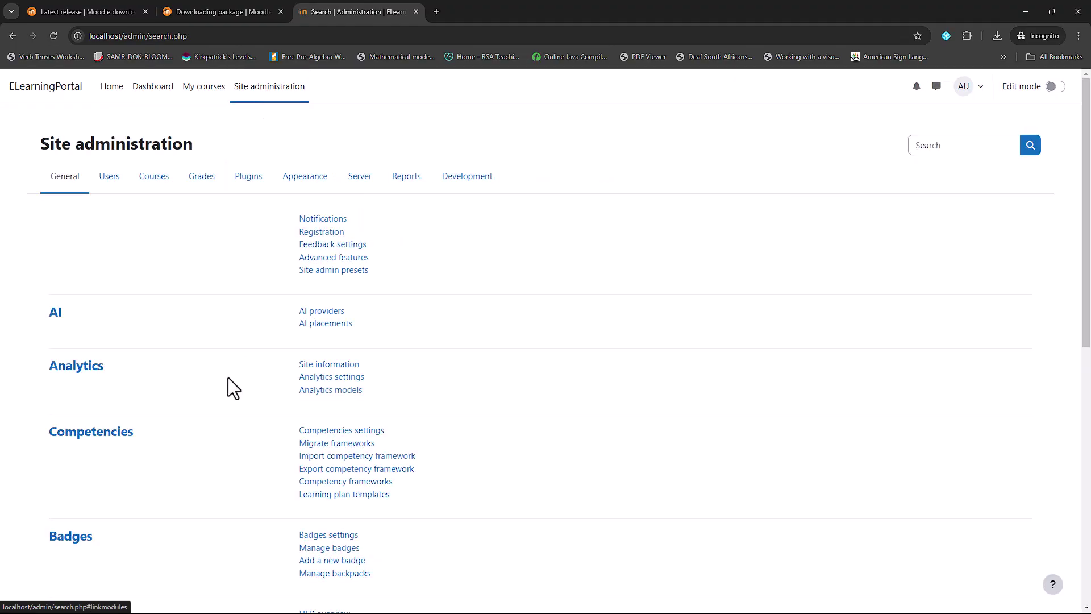
scroll(228, 378, down, 3)
scroll(227, 377, down, 3)
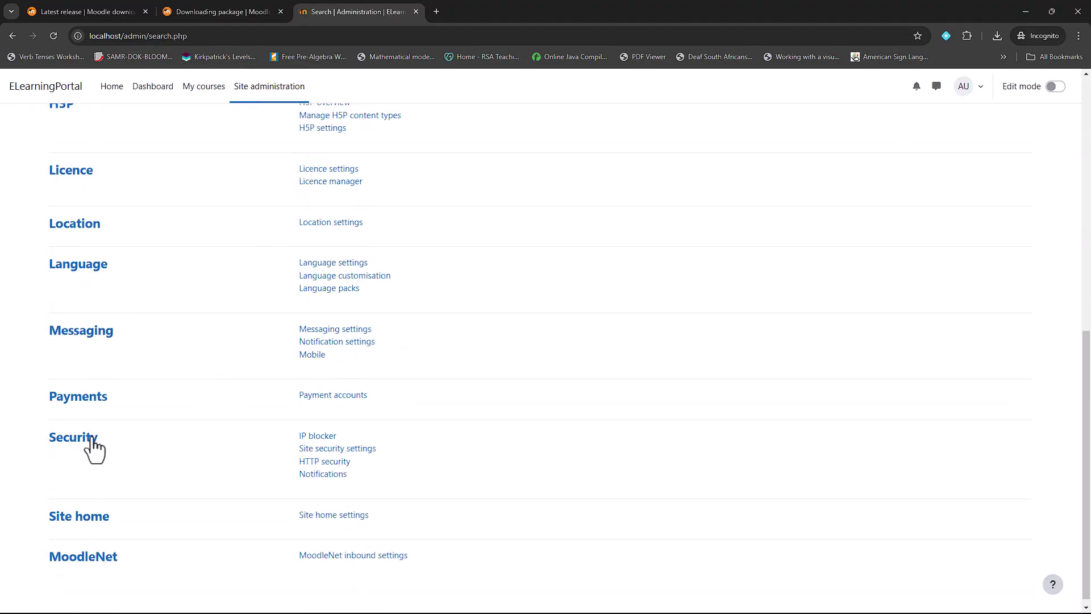
click(351, 450)
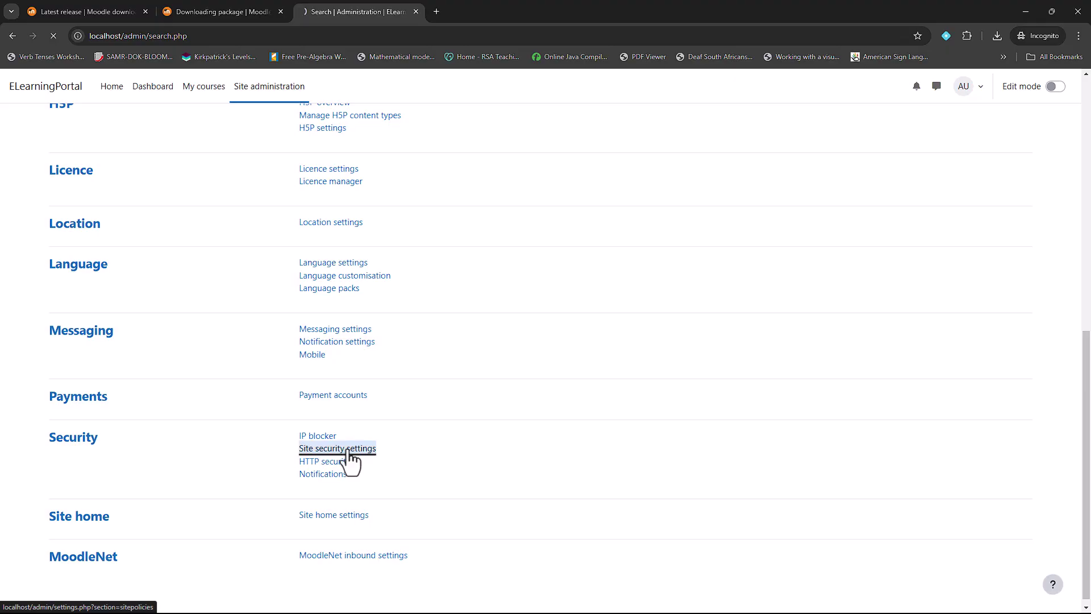
scroll(329, 377, down, 2)
scroll(329, 377, down, 2)
scroll(330, 378, down, 2)
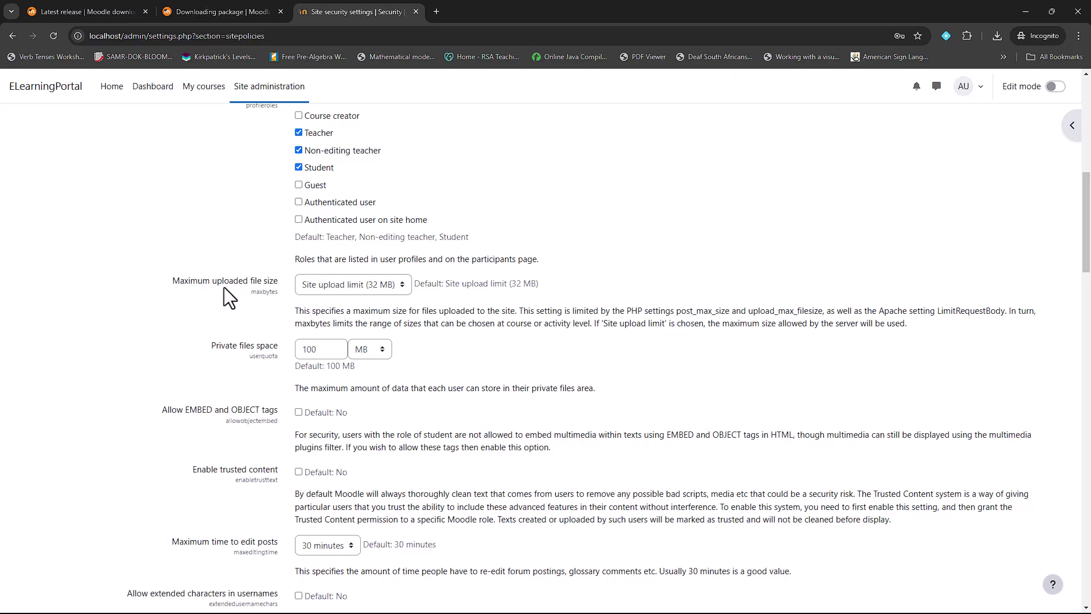
click(404, 286)
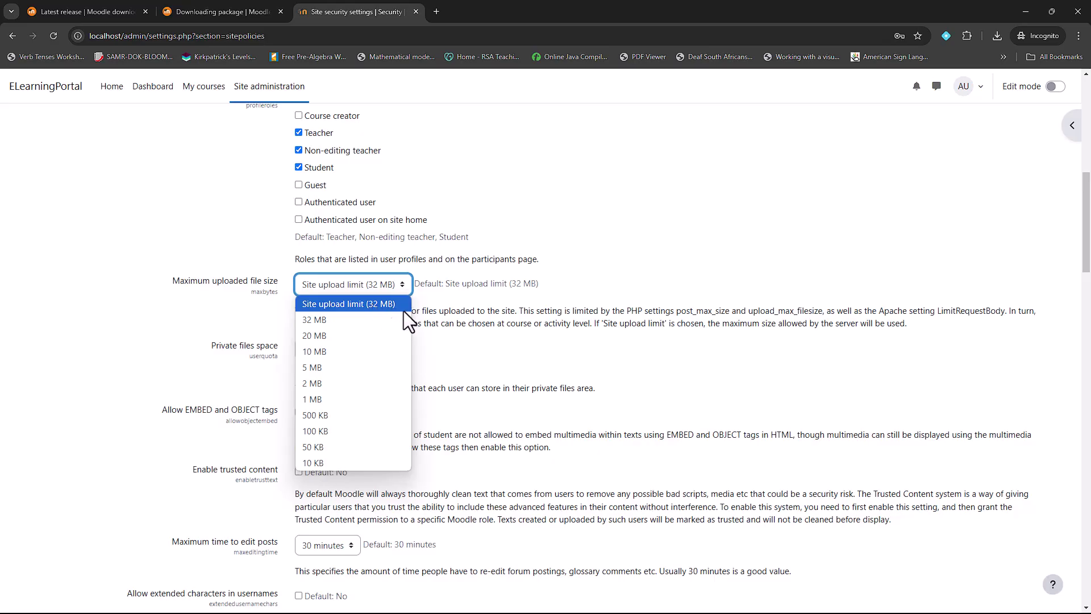
click(499, 304)
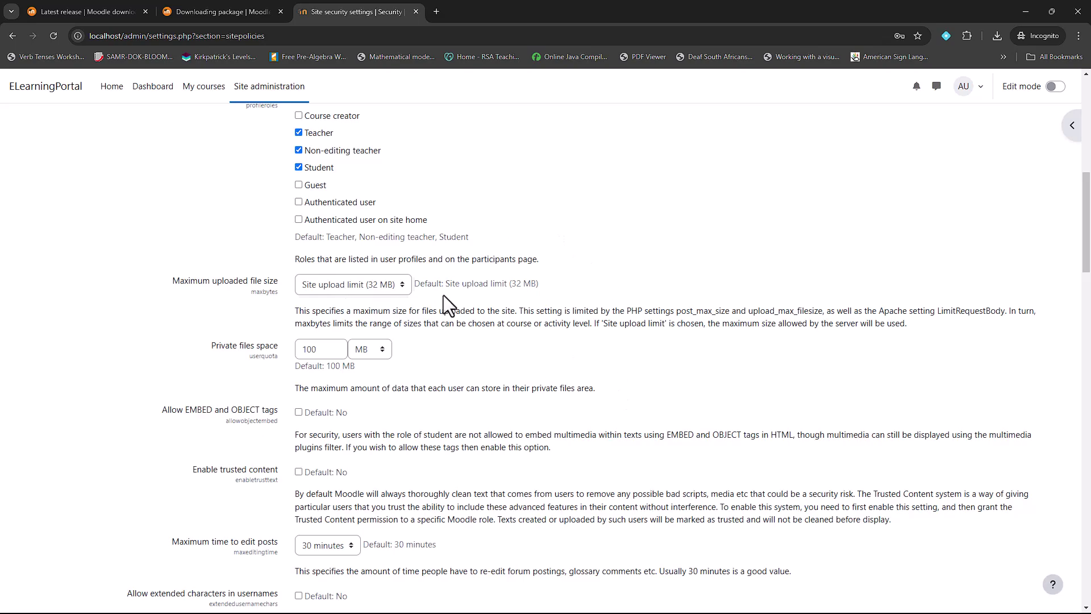
scroll(501, 355, up, 4)
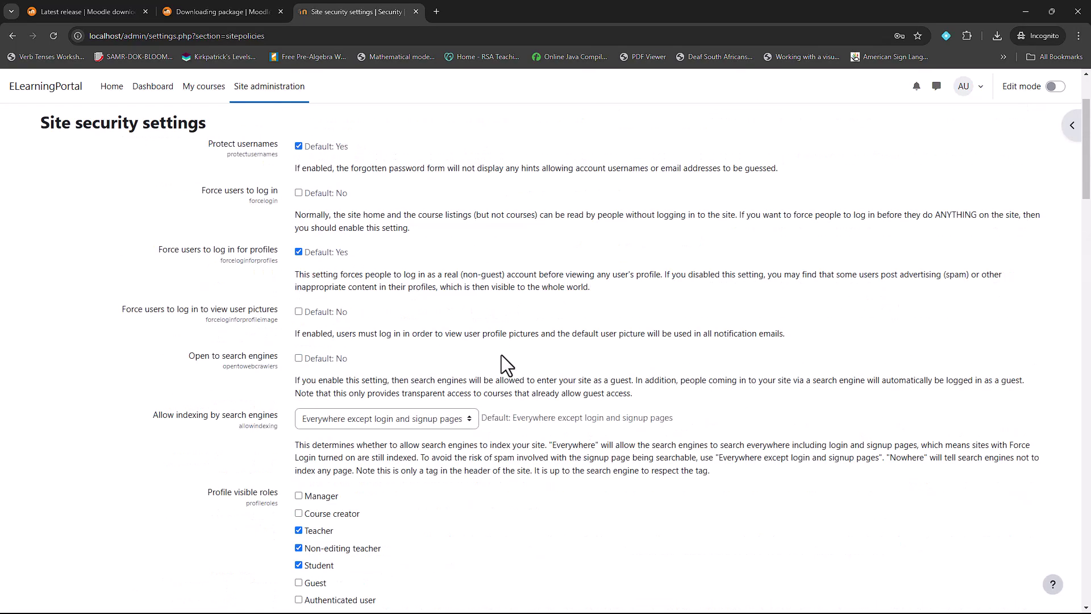
scroll(502, 356, down, 4)
click(403, 288)
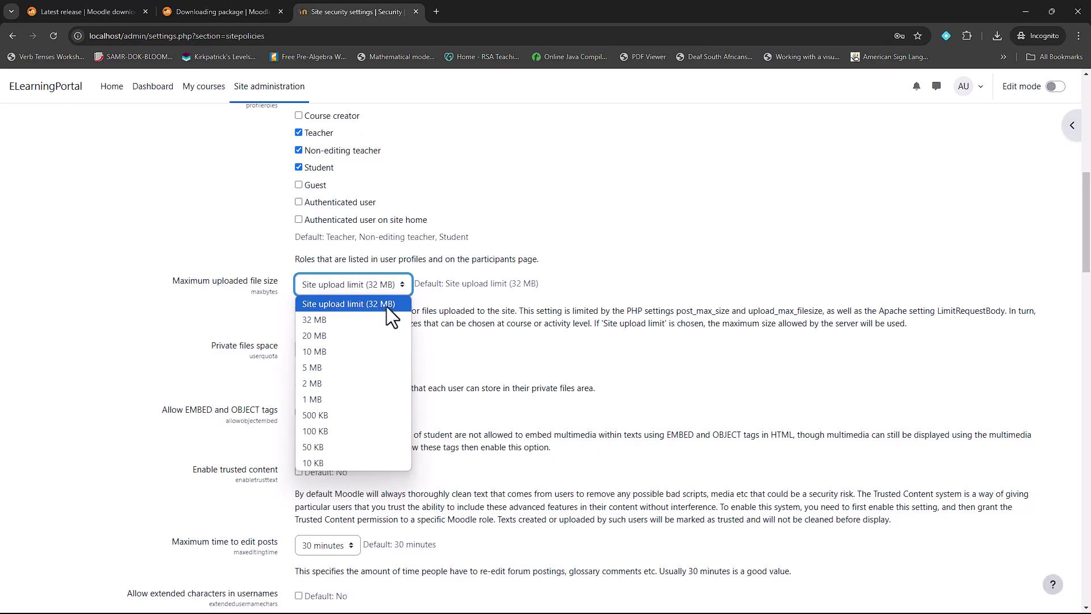
click(563, 317)
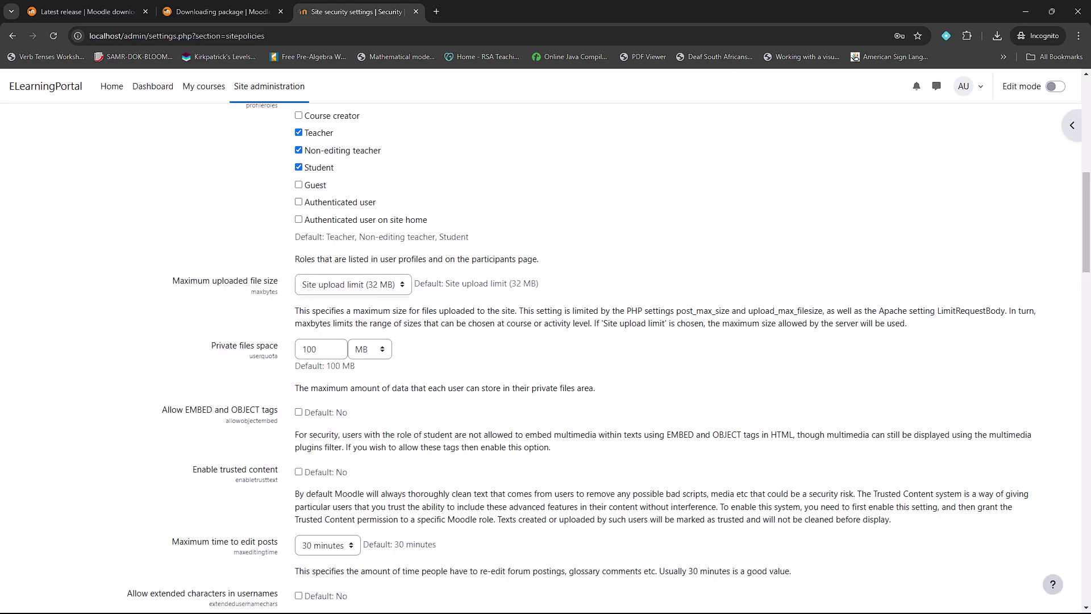
key(super)
click(772, 608)
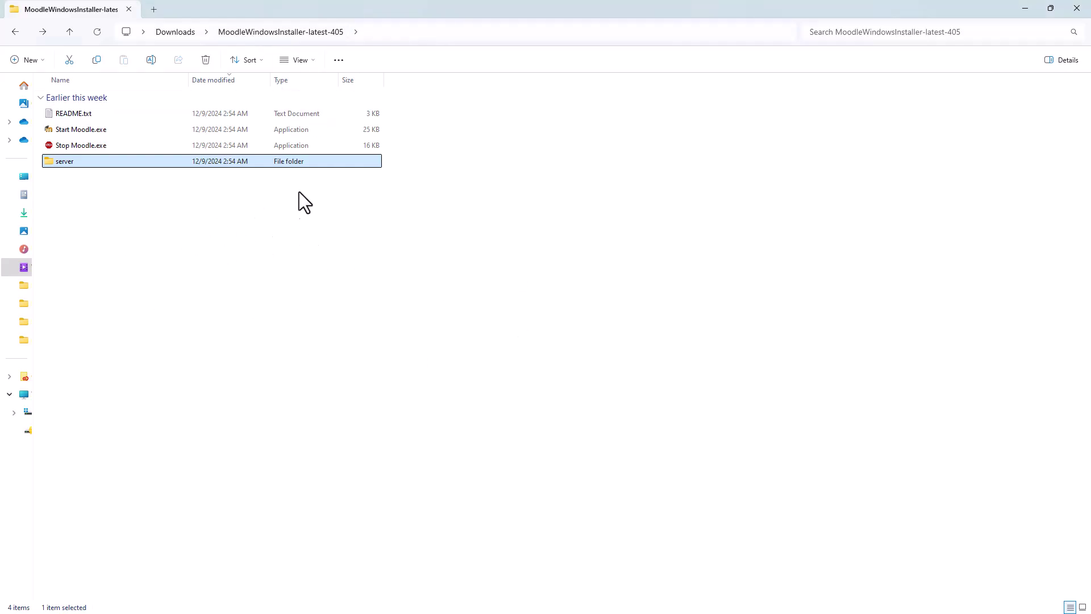
Run Stop Moodle.exe to shut down XAMPP and close its console
click(120, 228)
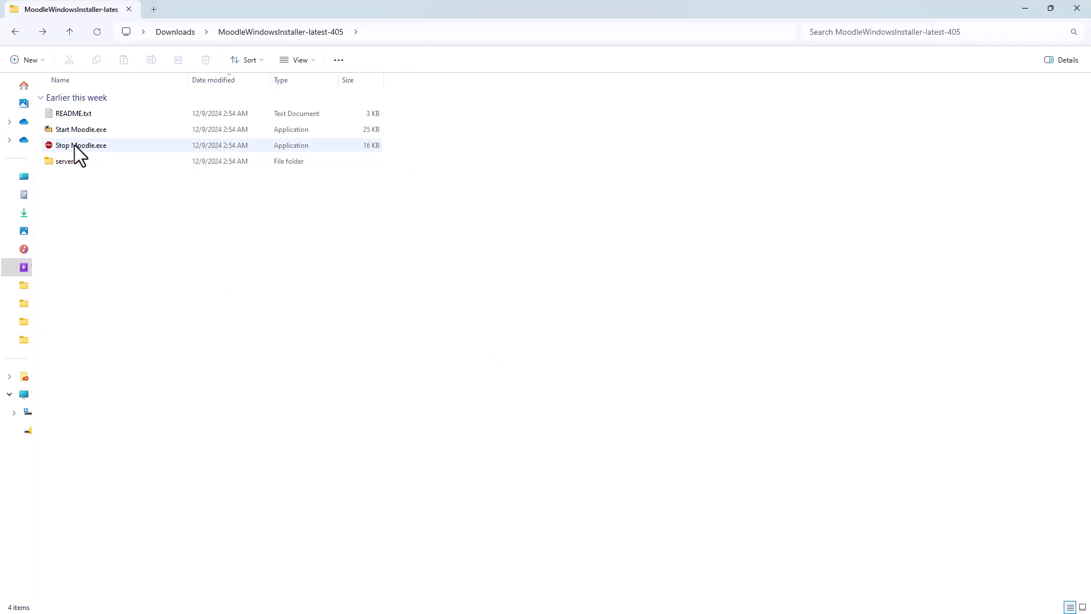
mouse_move(83, 147)
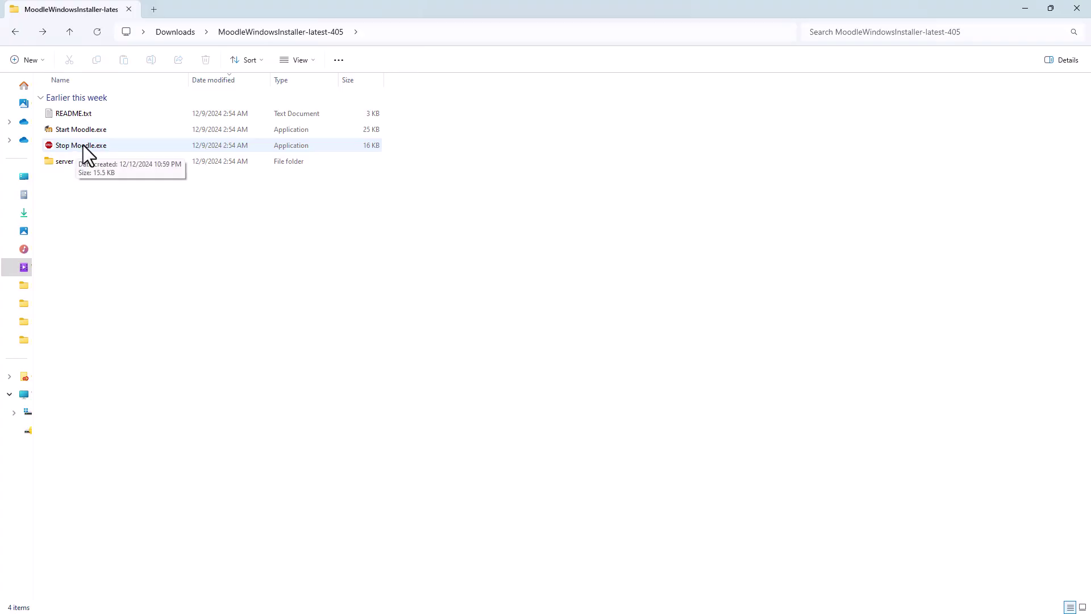
double_click(83, 146)
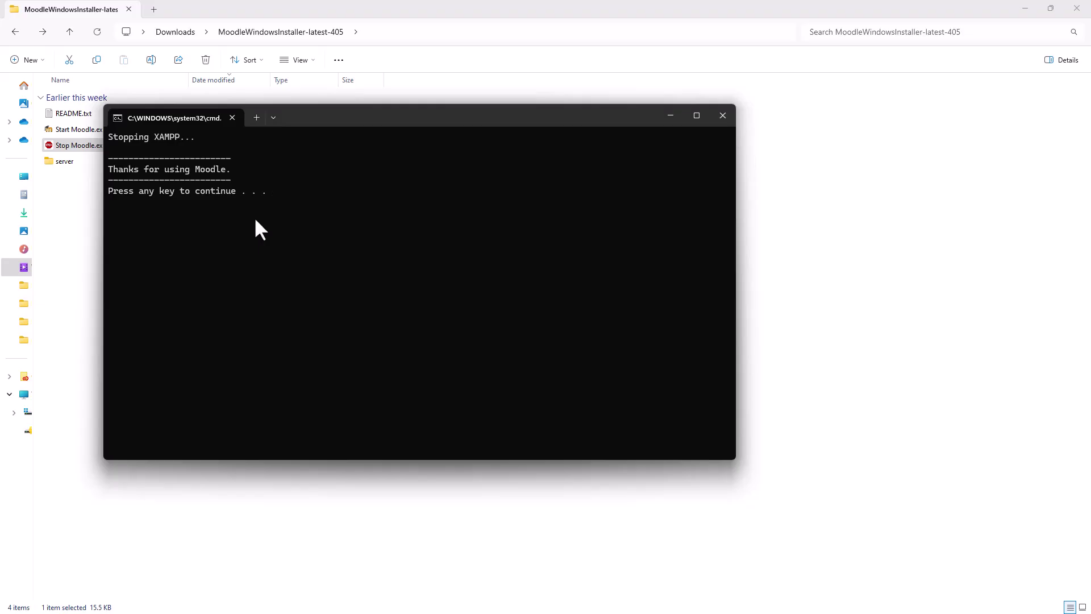
key(Return)
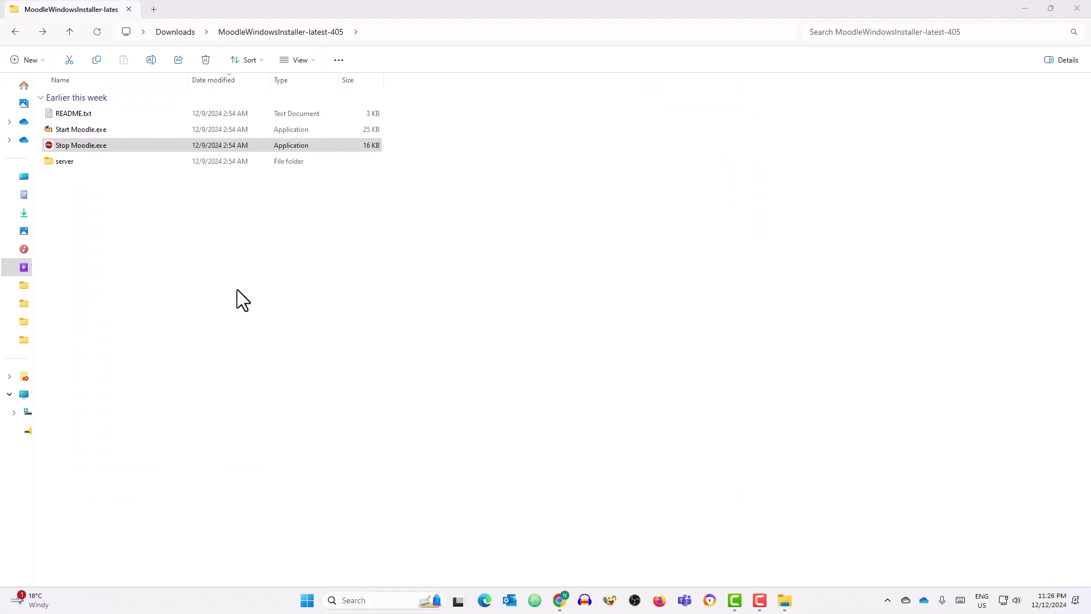
Open server\php\php.ini in Notepad
double_click(71, 164)
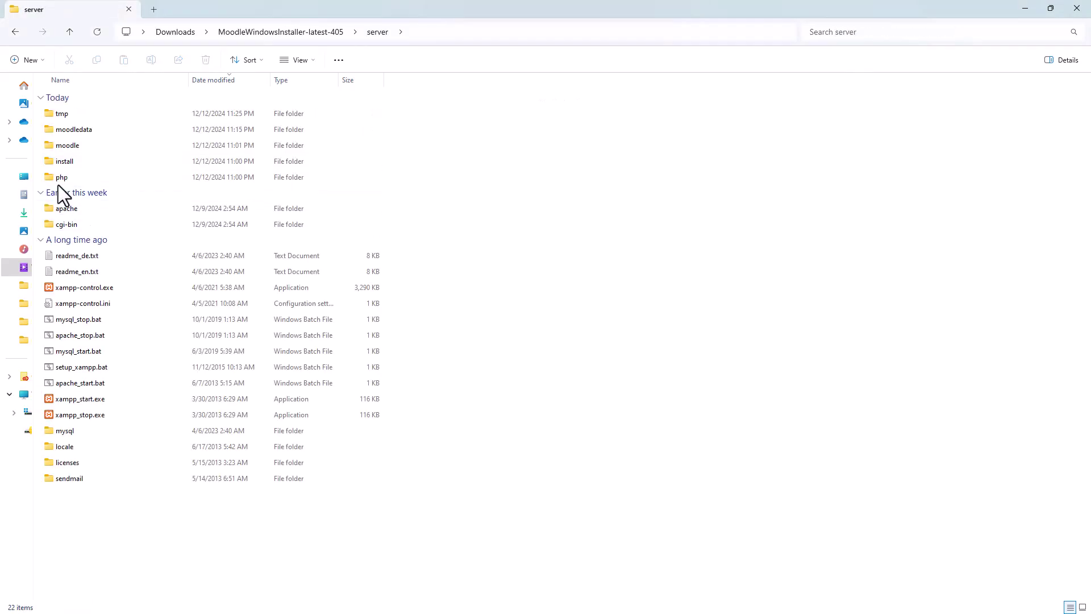
double_click(66, 179)
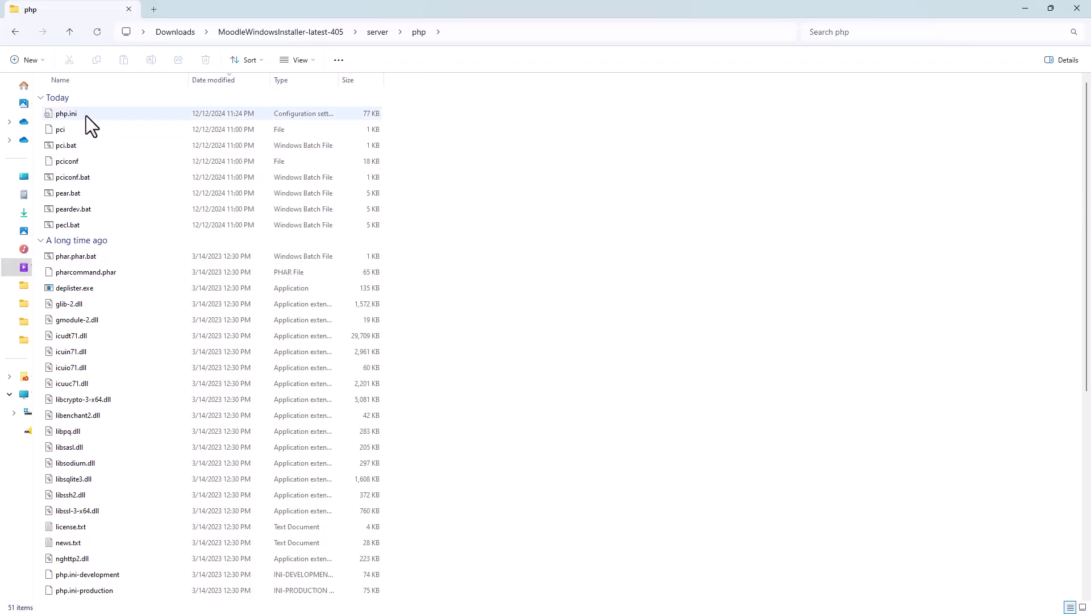
click(78, 116)
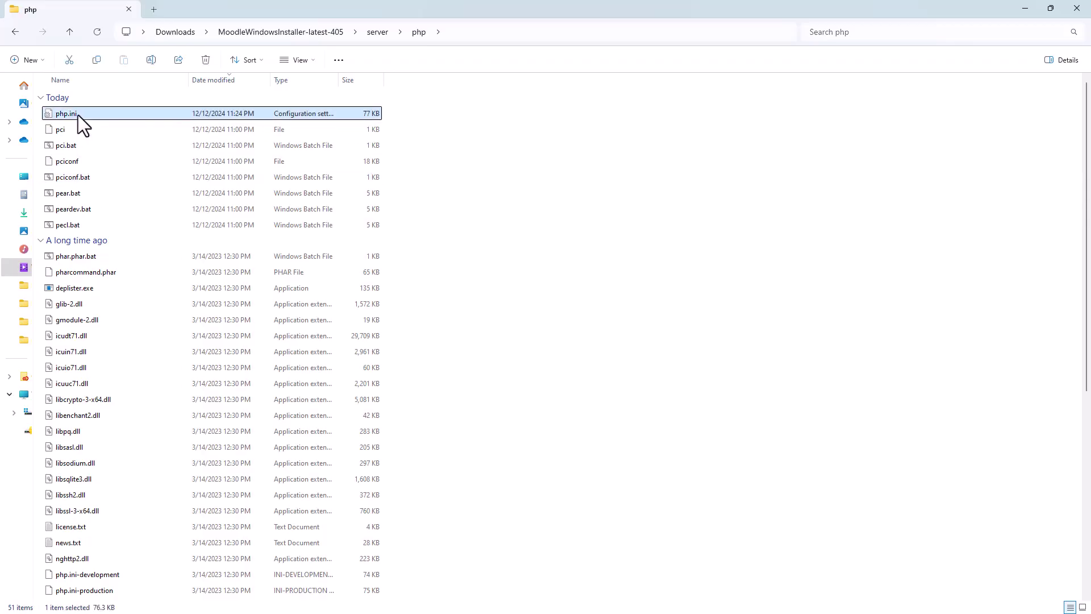
right_click(78, 116)
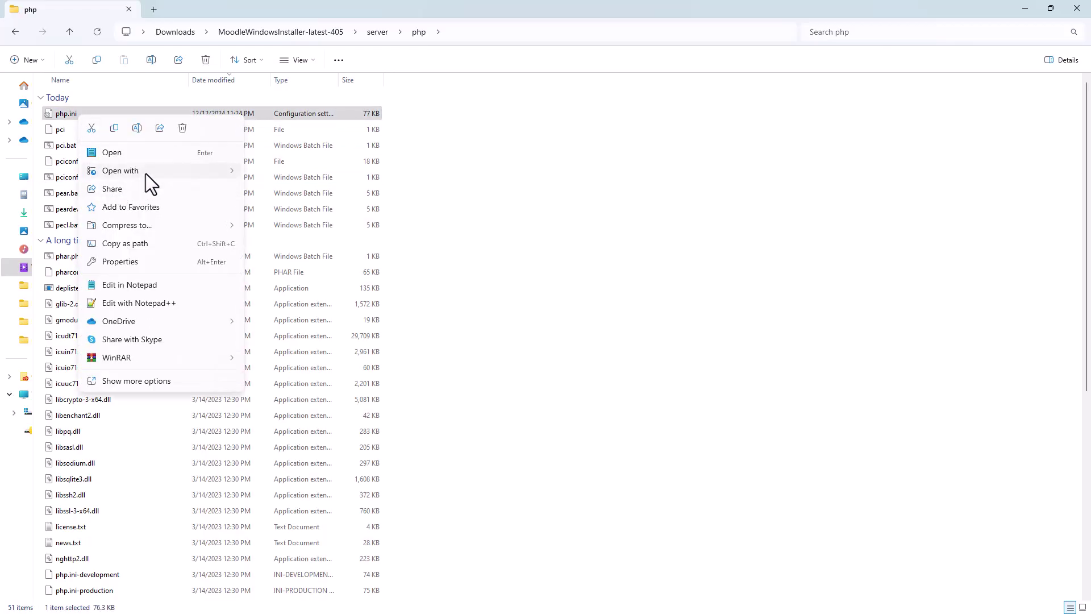
mouse_move(120, 170)
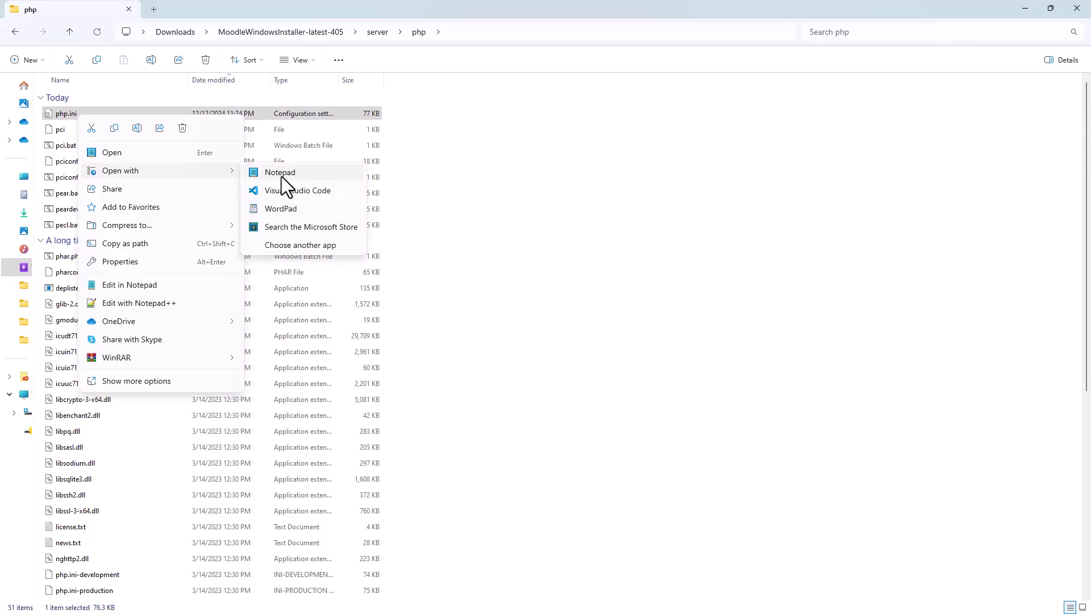
click(282, 176)
click(366, 354)
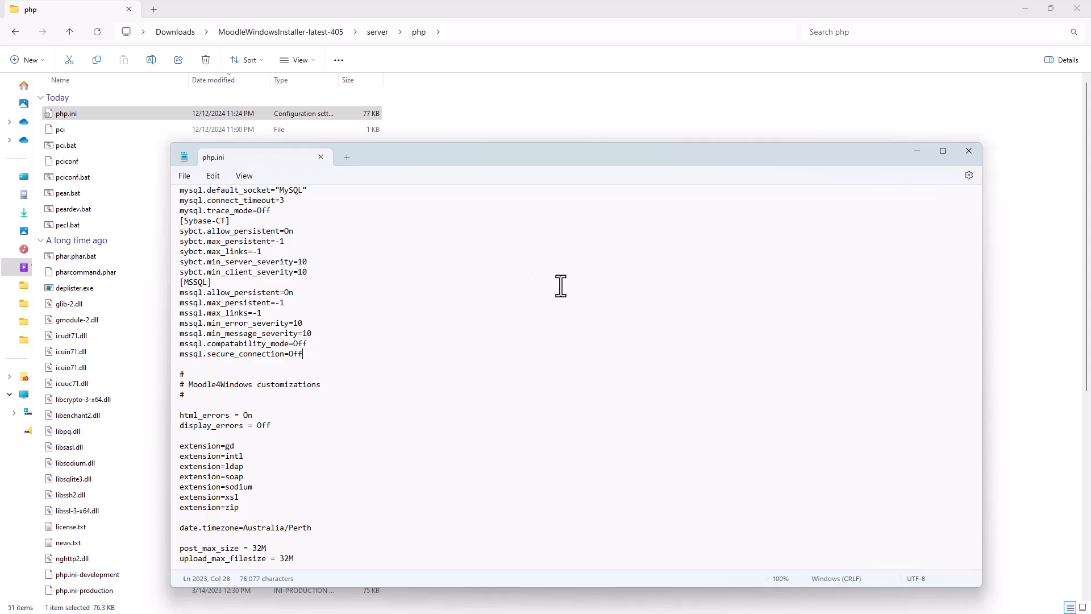
Search php.ini in Notepad for upload_max_filesize
key(ctrl+f)
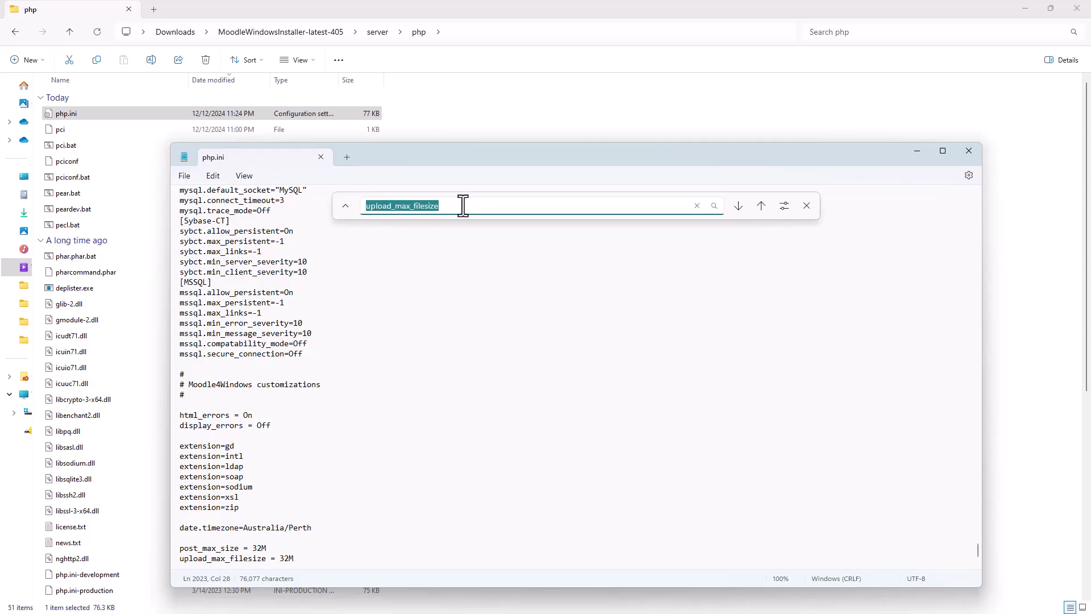
click(457, 208)
drag(457, 208, 365, 206)
click(450, 232)
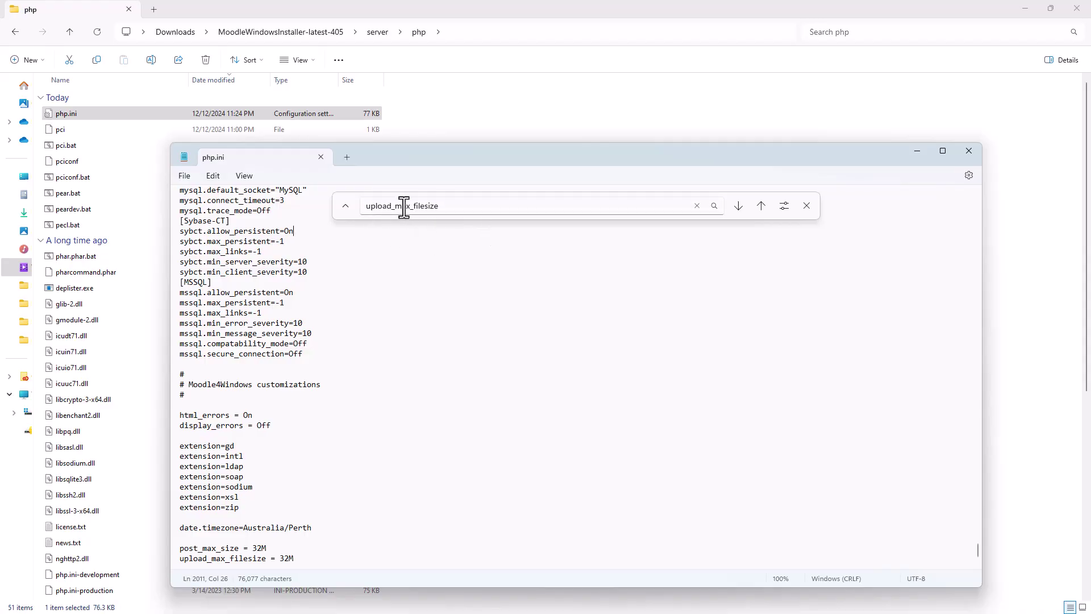
click(460, 211)
key(Return)
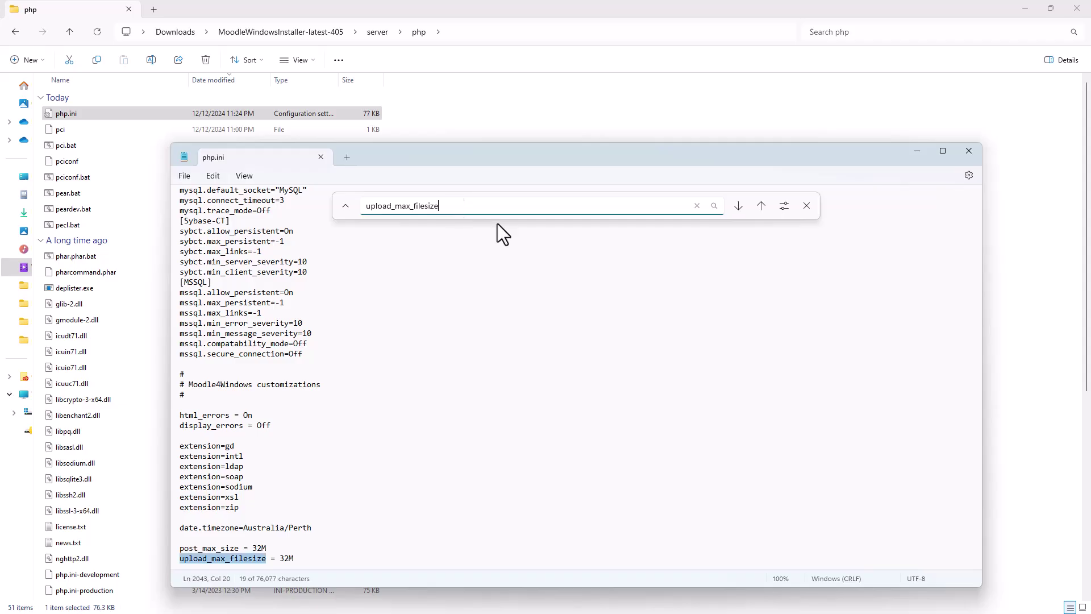
scroll(521, 336, down, 4)
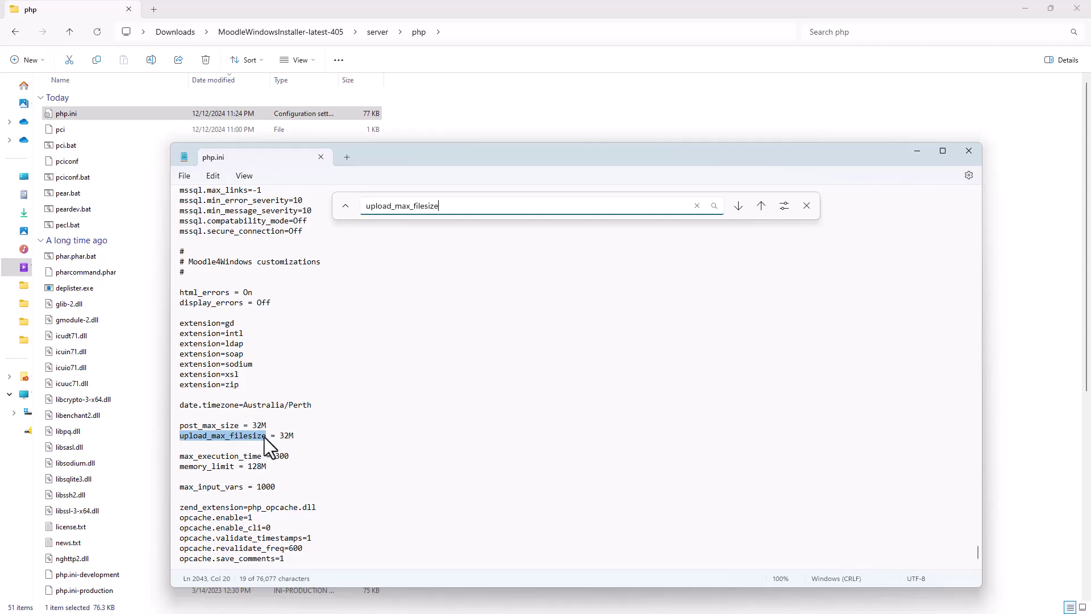
Change post_max_size and upload_max_filesize from 32M to 512M, then save and close php.ini
drag(252, 425, 261, 424)
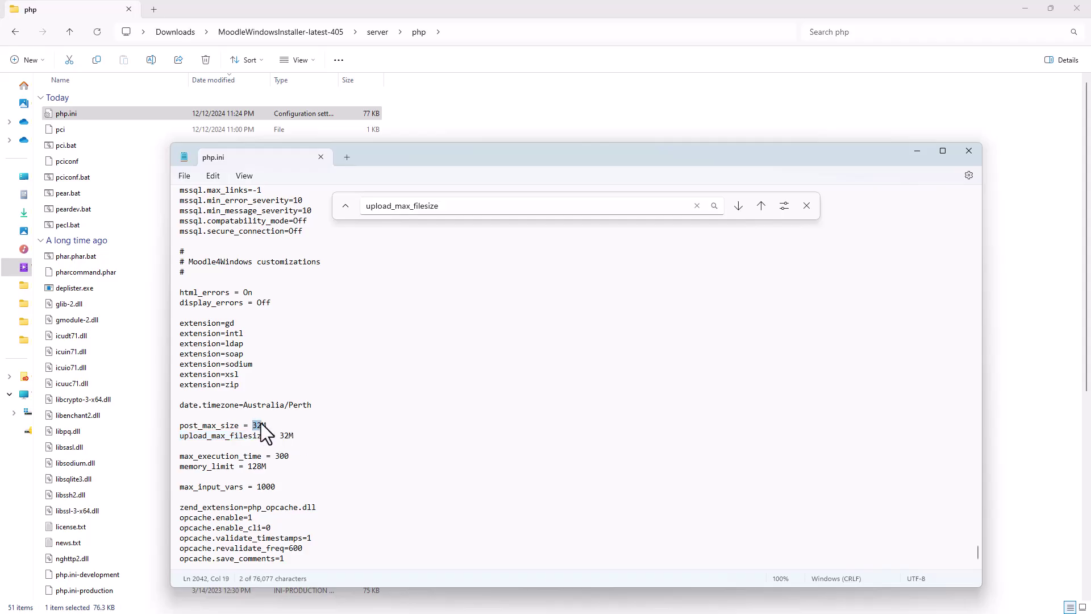
text(512)
drag(279, 438, 291, 440)
text(512)
scroll(433, 423, down, 1)
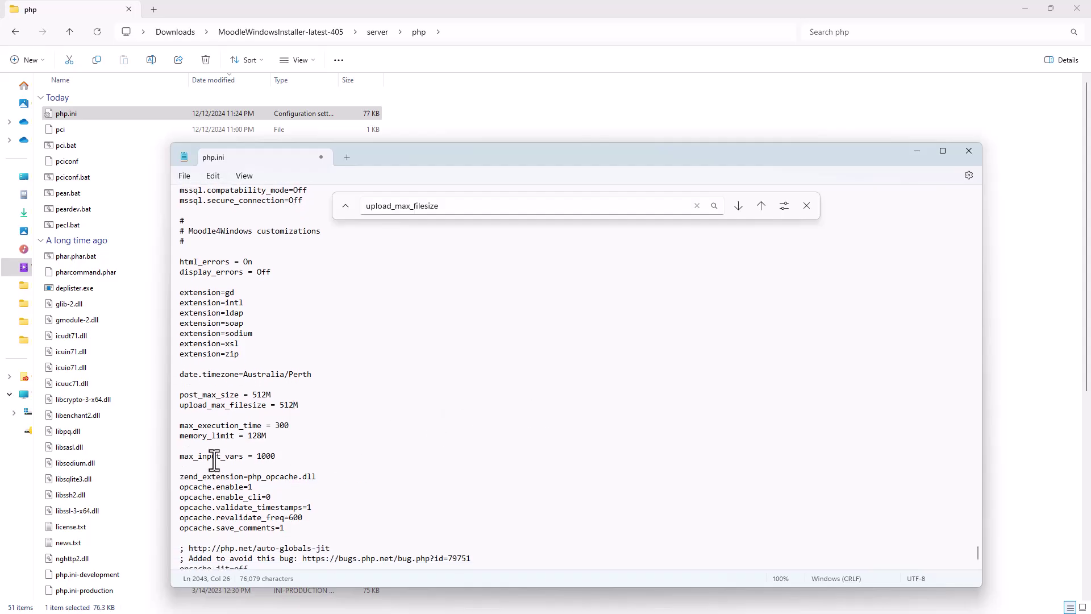
click(261, 458)
scroll(369, 446, down, 1)
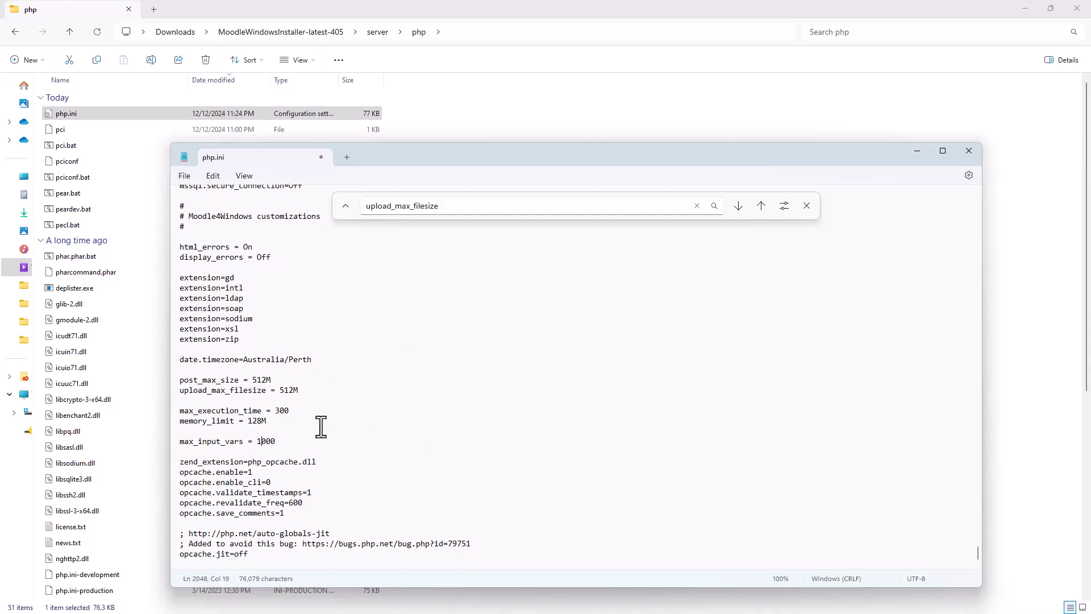
scroll(424, 435, up, 3)
click(183, 176)
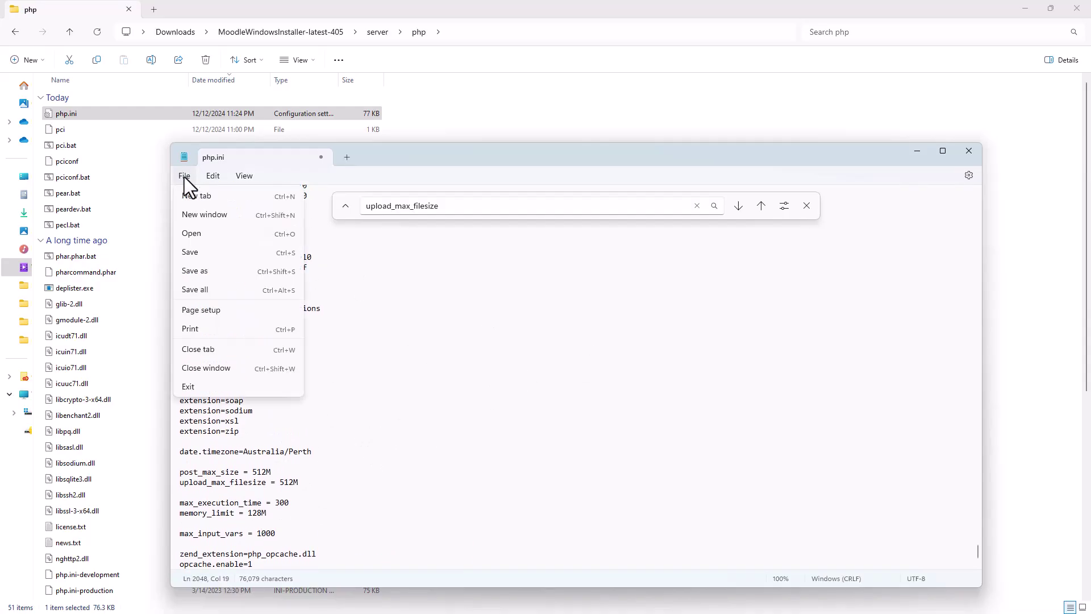
click(201, 253)
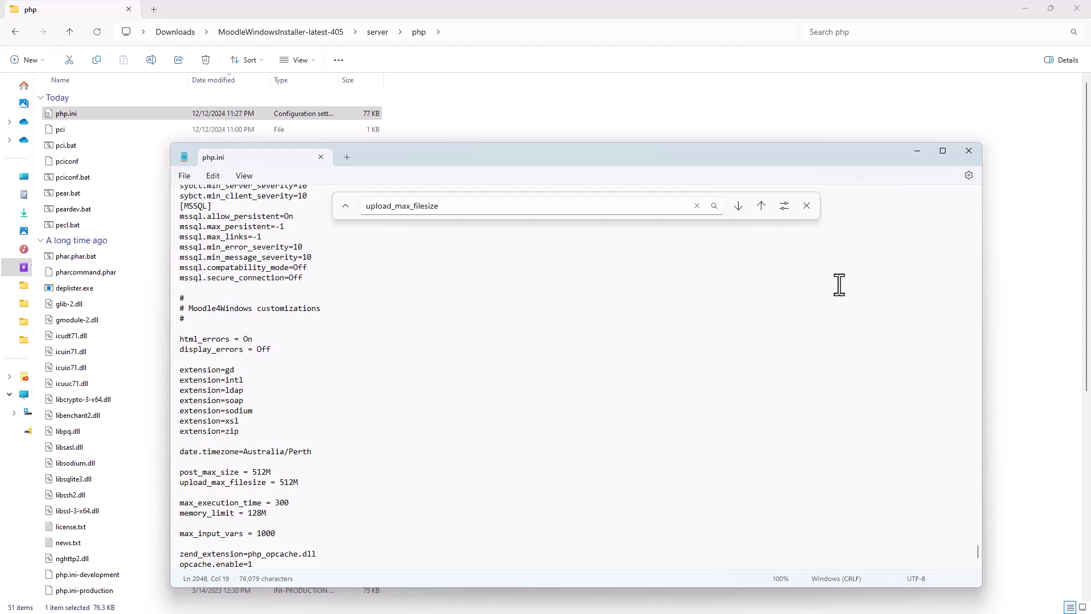
click(969, 152)
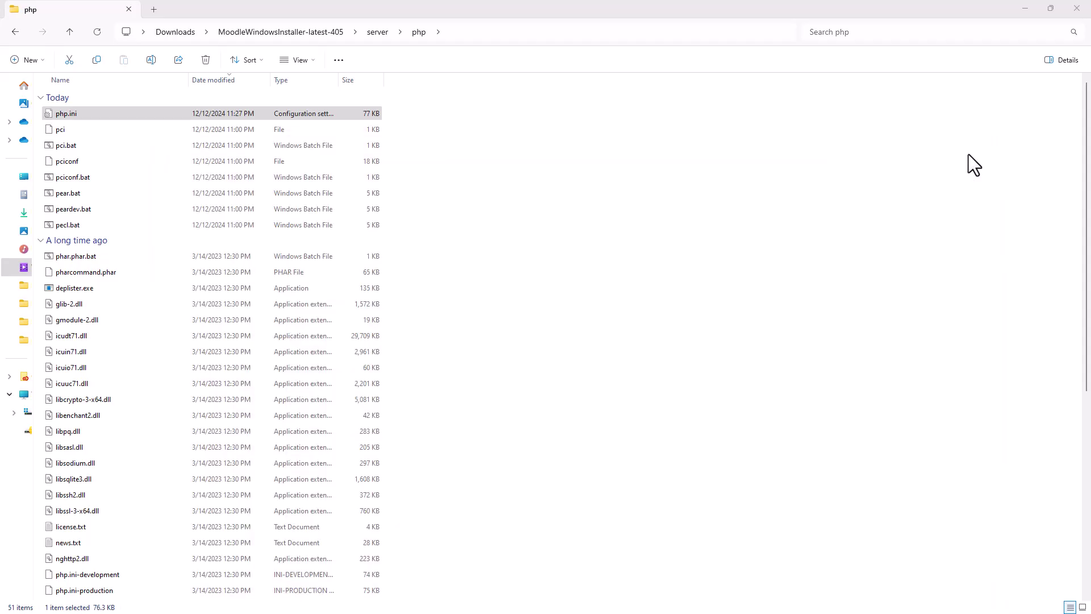
Return to MoodleWindowsInstaller-latest-405 and run Start Moodle.exe to restart Apache and MySQL
click(14, 35)
click(15, 35)
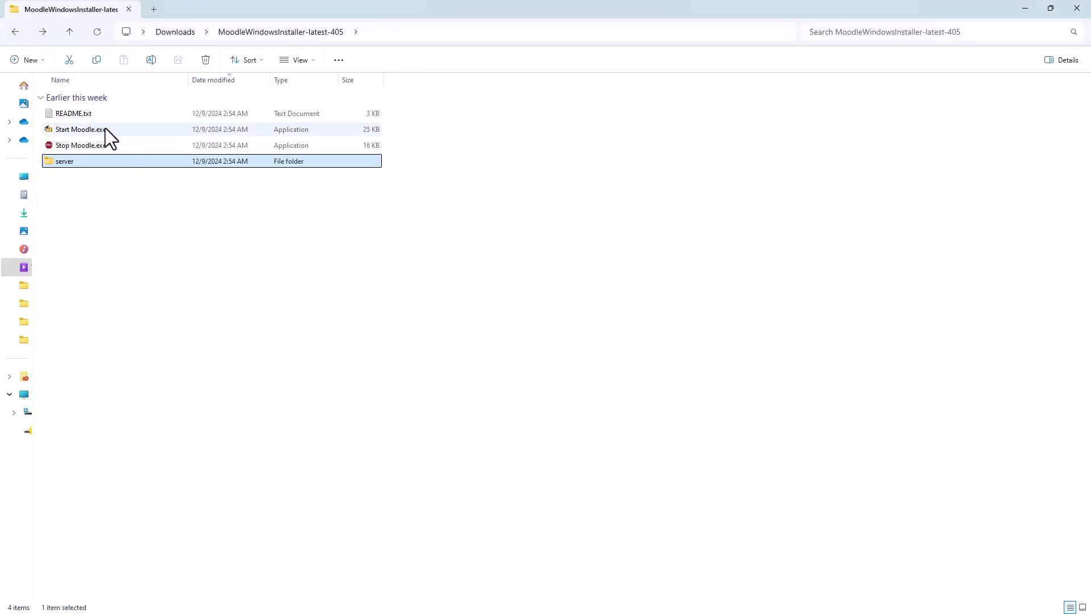
click(220, 295)
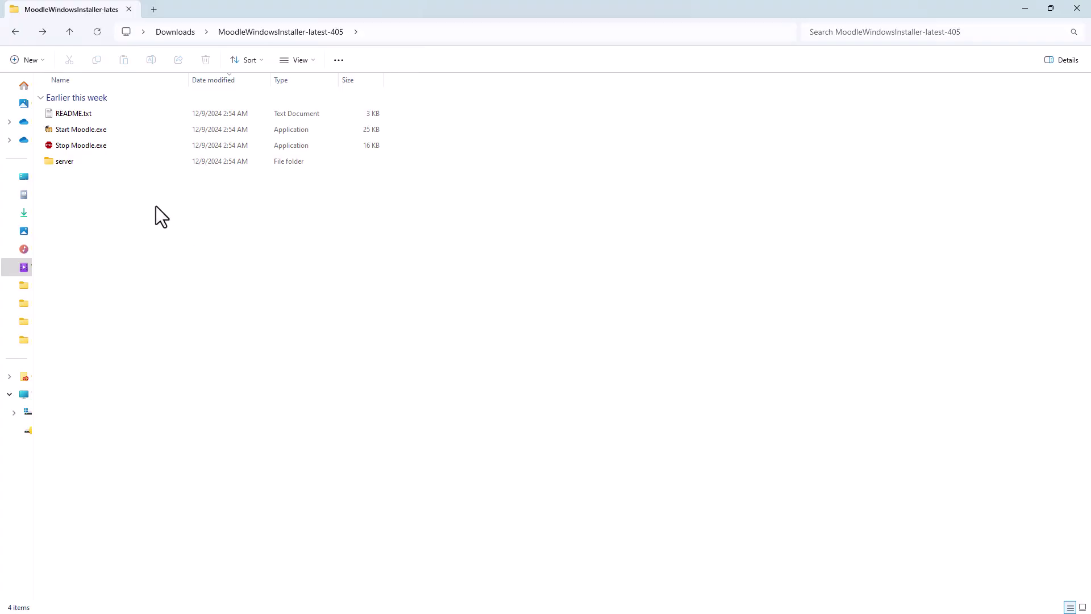
double_click(114, 131)
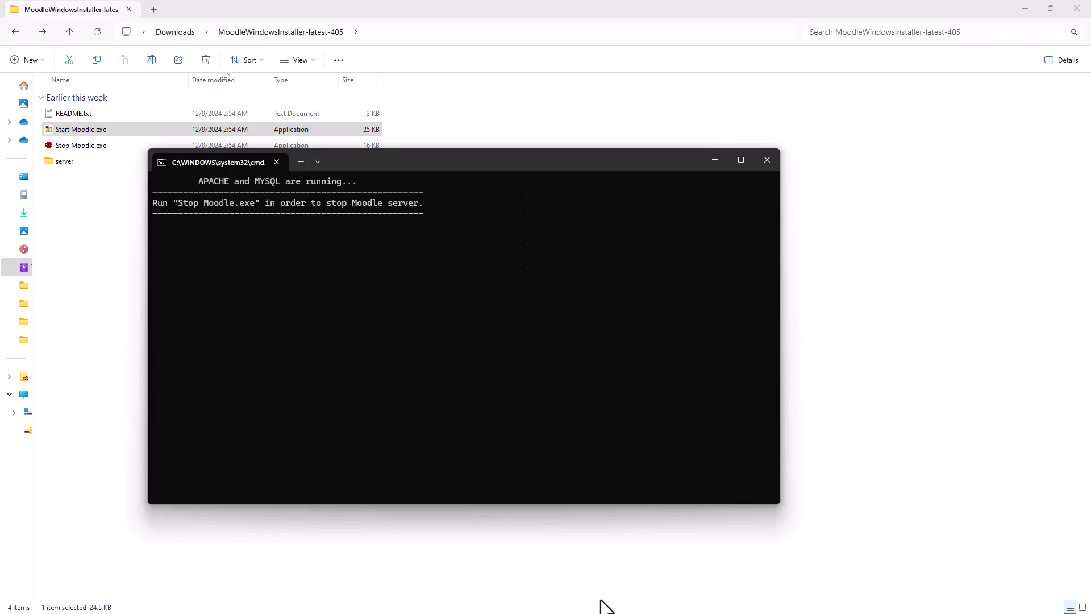
key(super)
Reload Moodle's security settings page and confirm 512 MB appears under Maximum uploaded file size
click(546, 605)
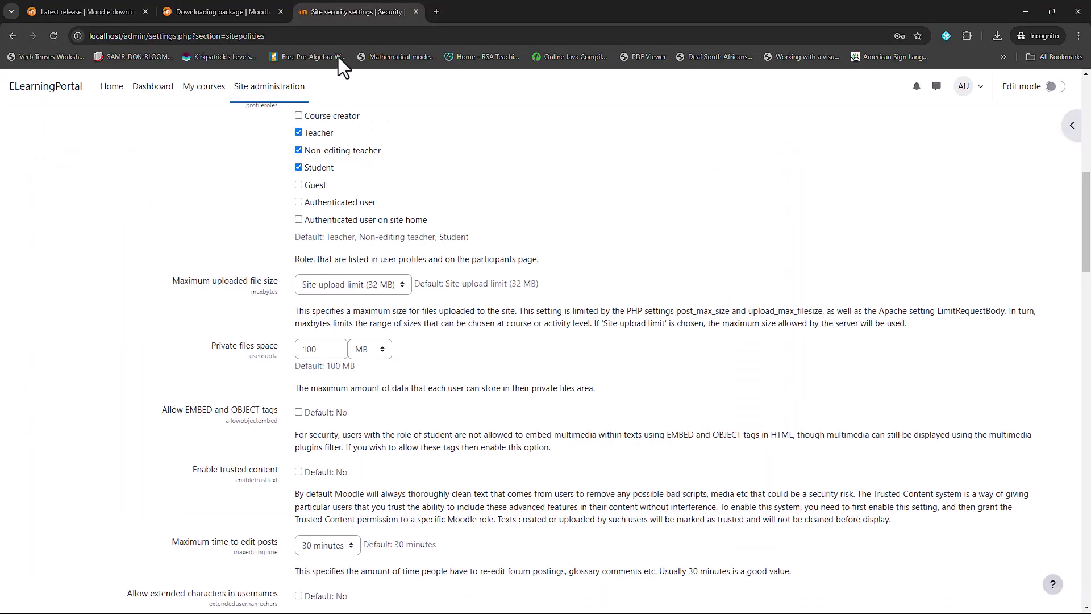
click(55, 35)
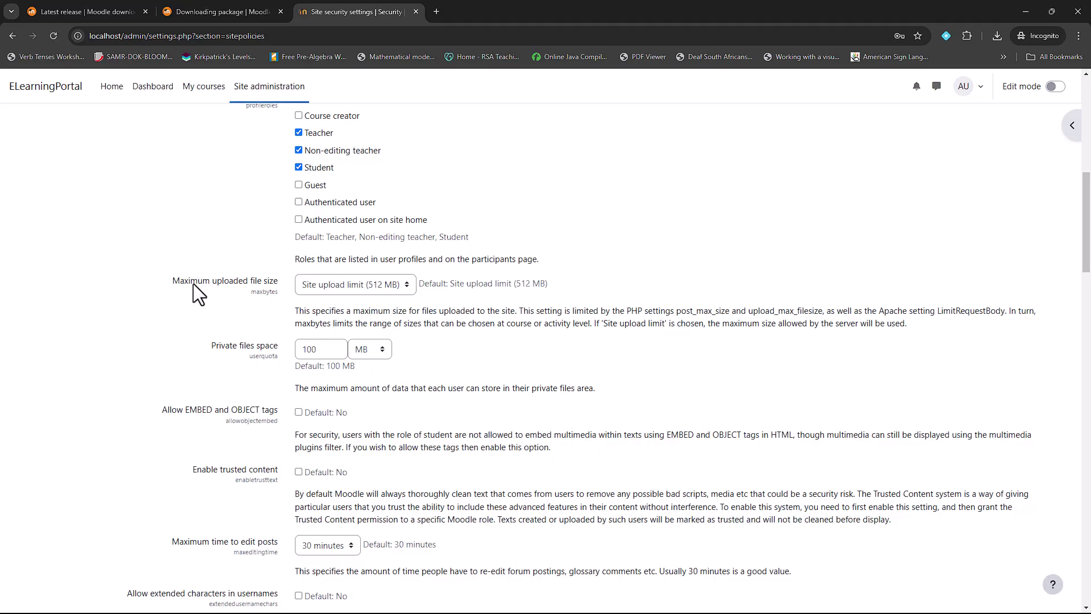
click(410, 286)
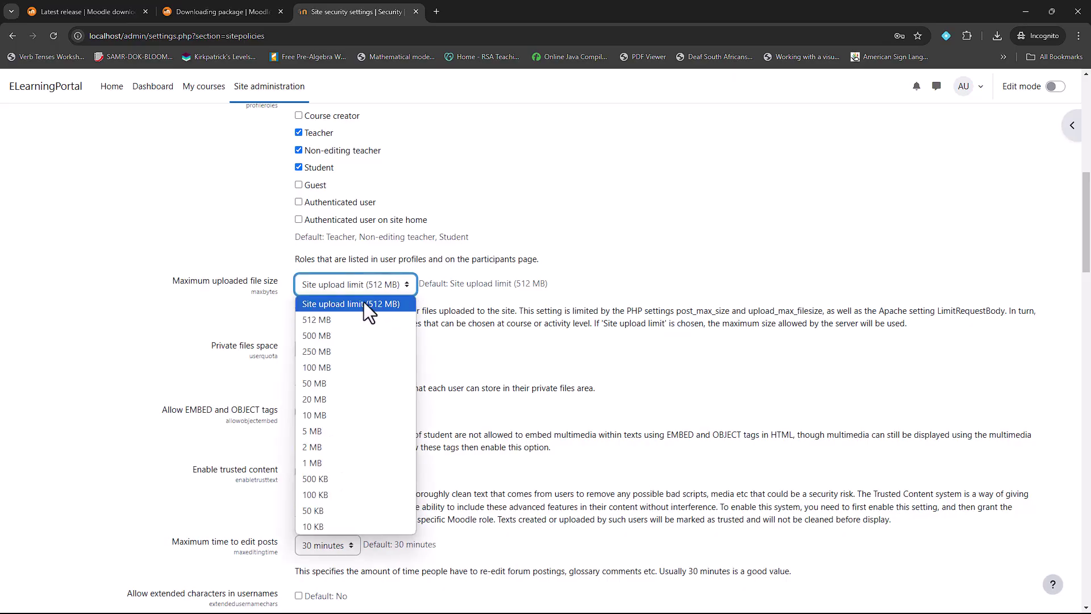
click(529, 329)
scroll(488, 350, down, 1)
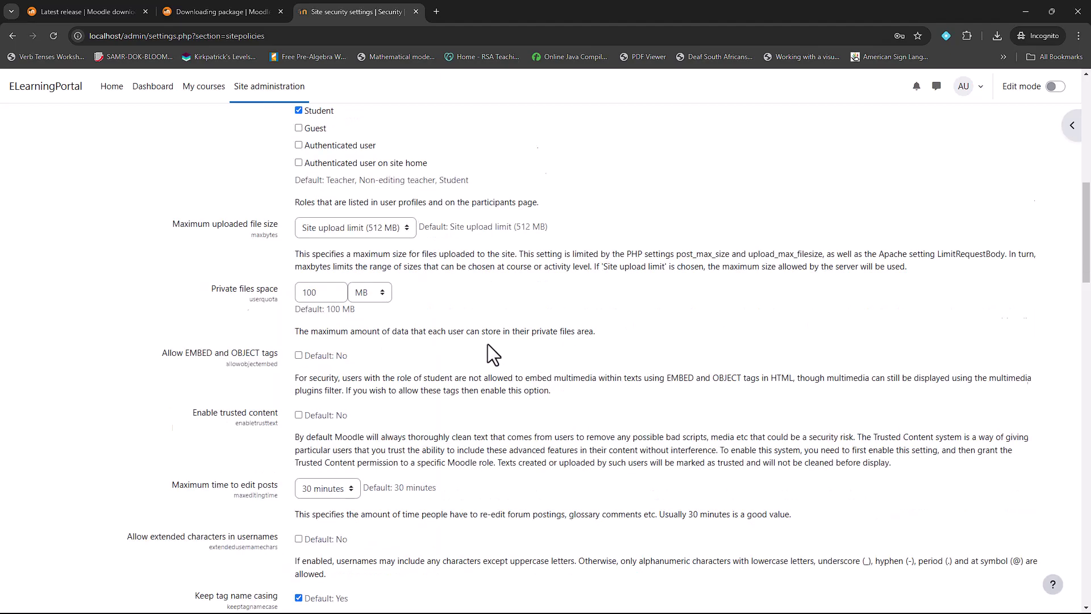
scroll(488, 349, down, 1)
scroll(489, 345, up, 6)
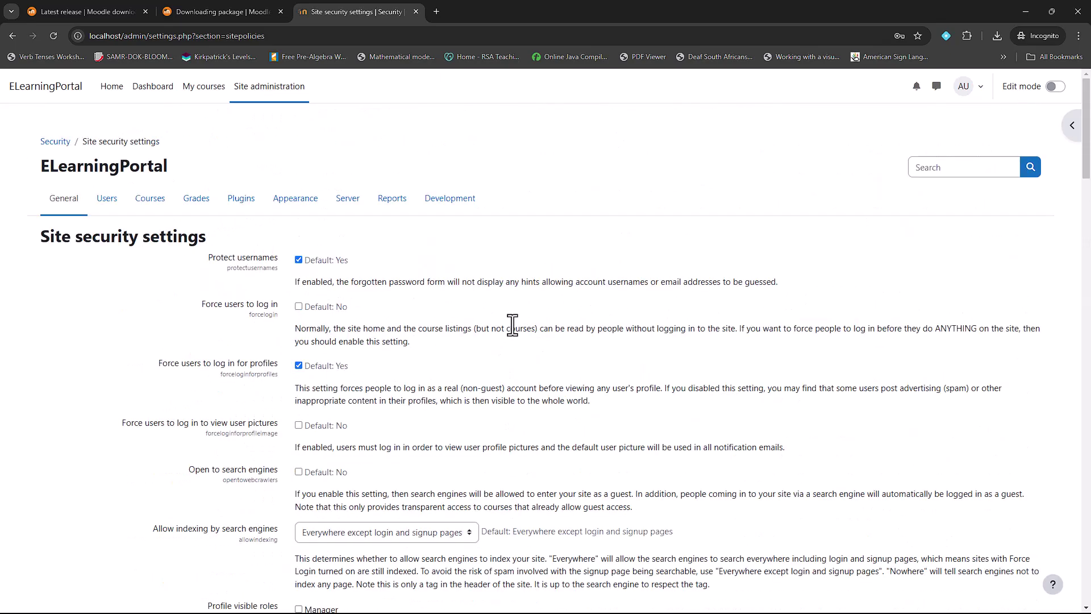